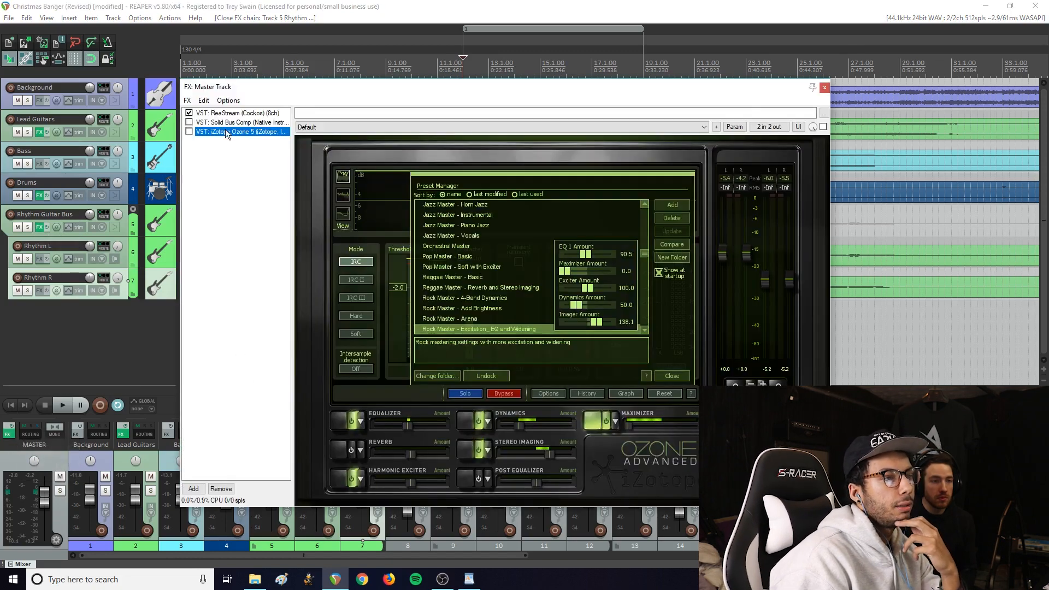
Look through the Solid Bus Comp and Ozone 5 plug-ins in the master track's effects chain, and close the chain.
{"action": "left_click", "coordinate": [247, 122]}
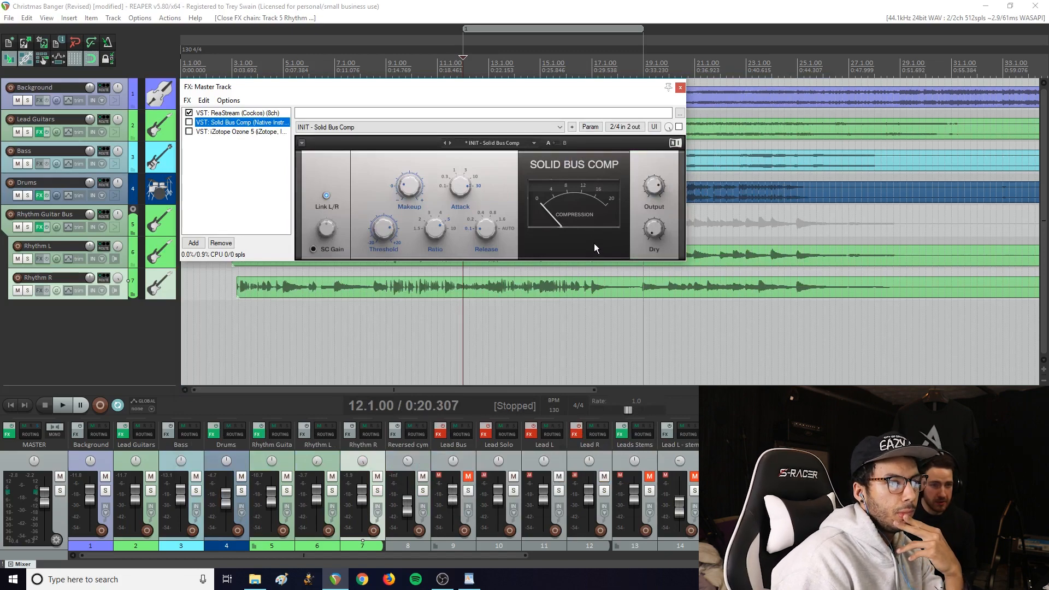
{"action": "left_click", "coordinate": [258, 133]}
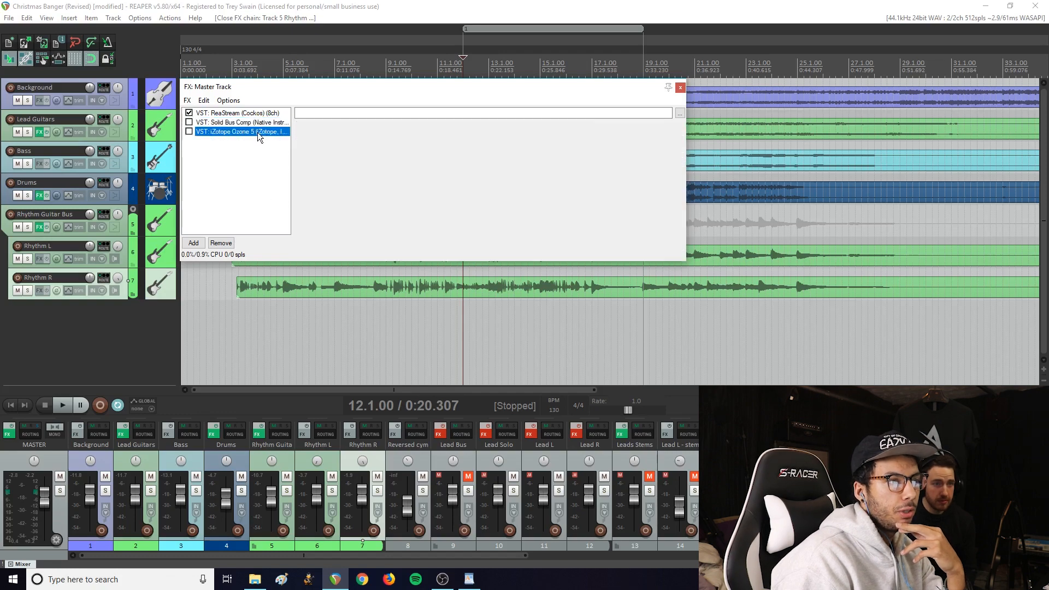
{"action": "left_click", "coordinate": [258, 124]}
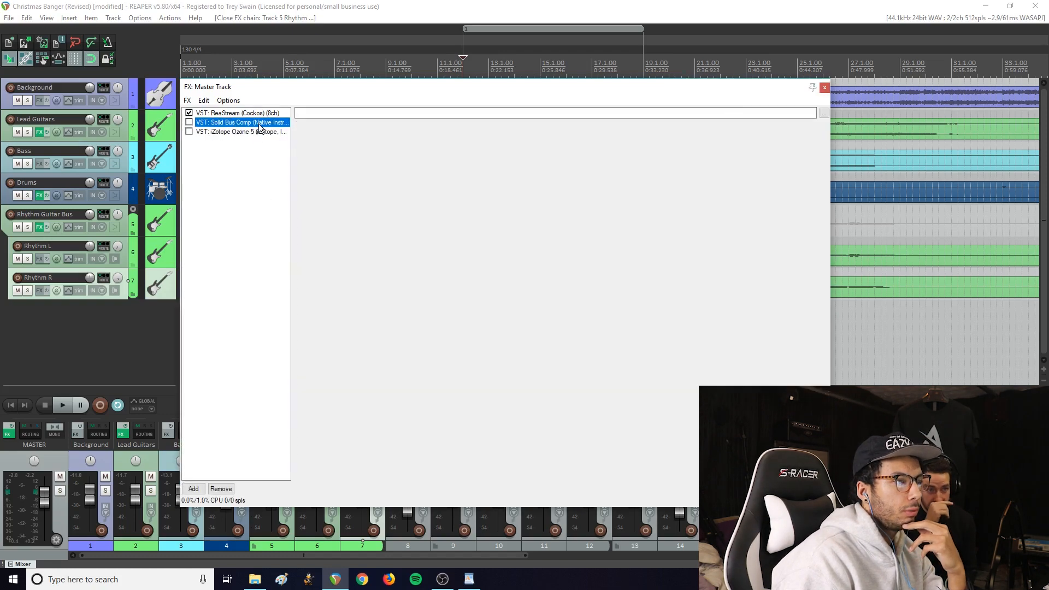
{"action": "left_click", "coordinate": [258, 133]}
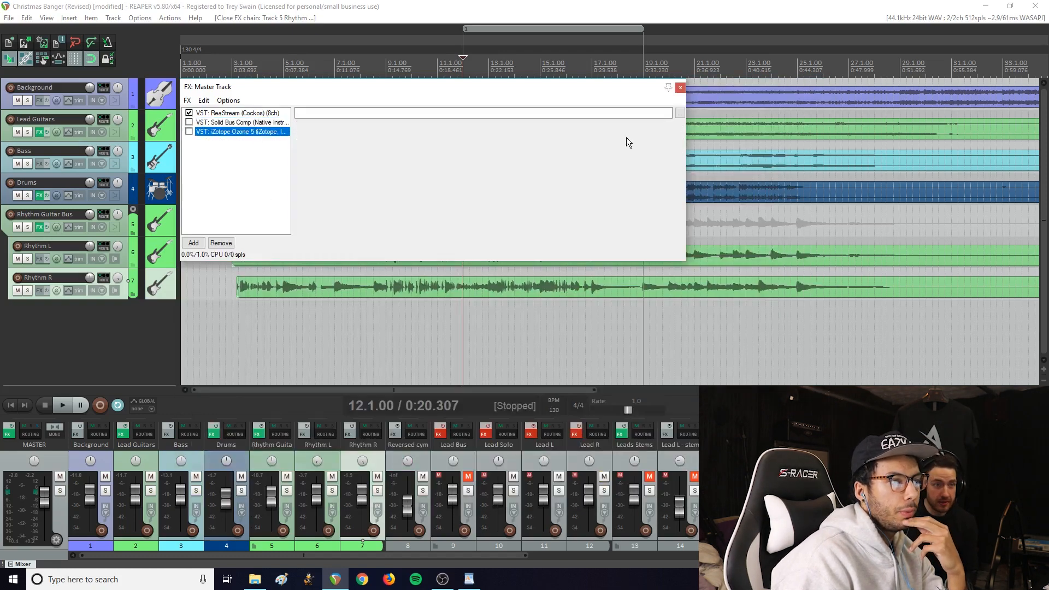
{"action": "left_click", "coordinate": [680, 87]}
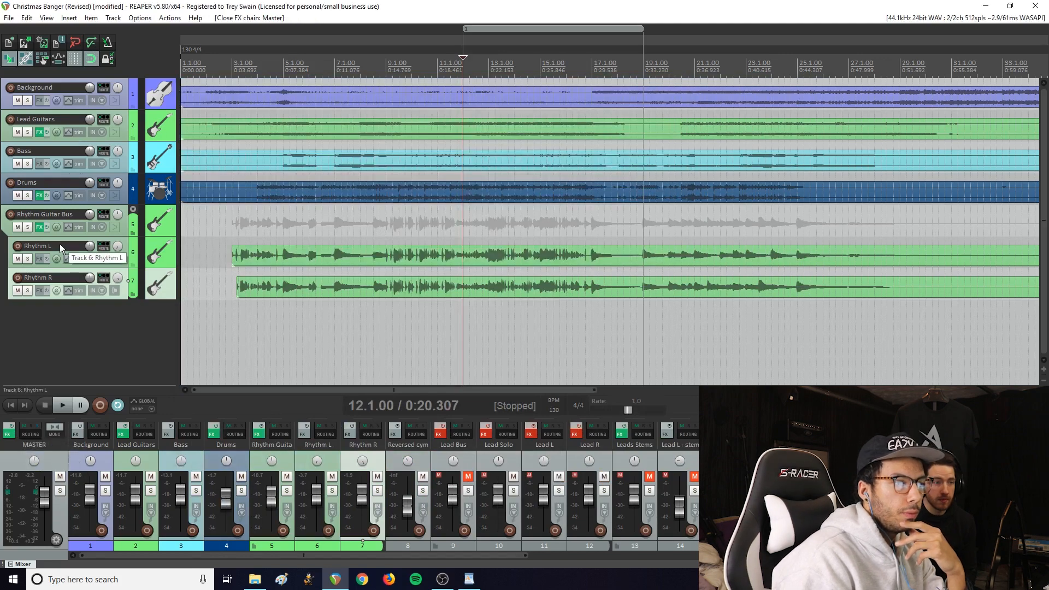
Play the full mix from measure 12, zooming in on the timeline, and stop playback.
{"action": "left_click", "coordinate": [236, 204]}
{"action": "key", "text": "space"}
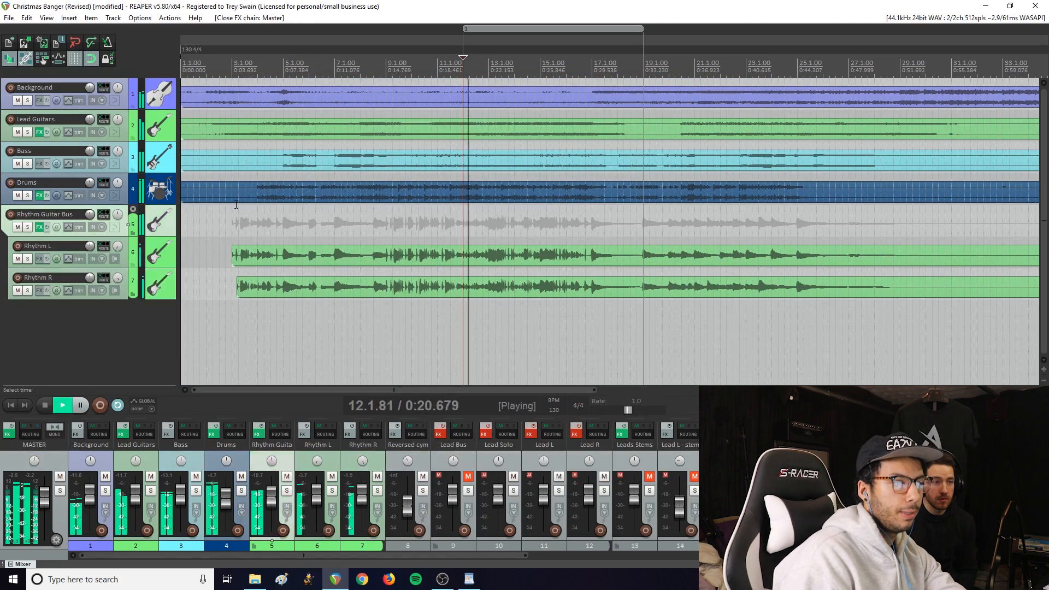
{"action": "scroll", "coordinate": [550, 228], "scroll_direction": "up", "scroll_amount": 3}
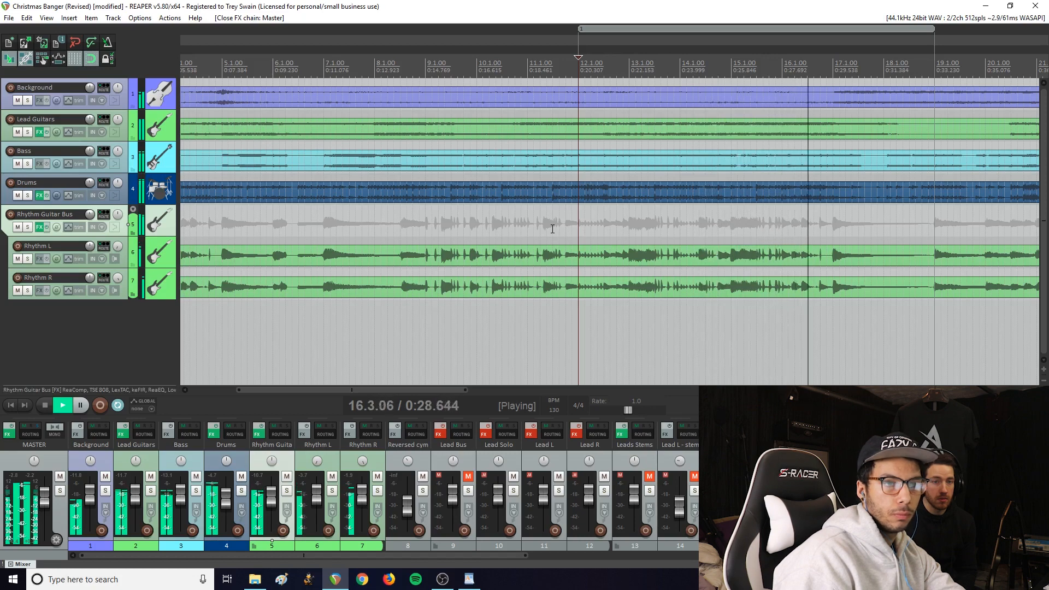
{"action": "key", "text": "space"}
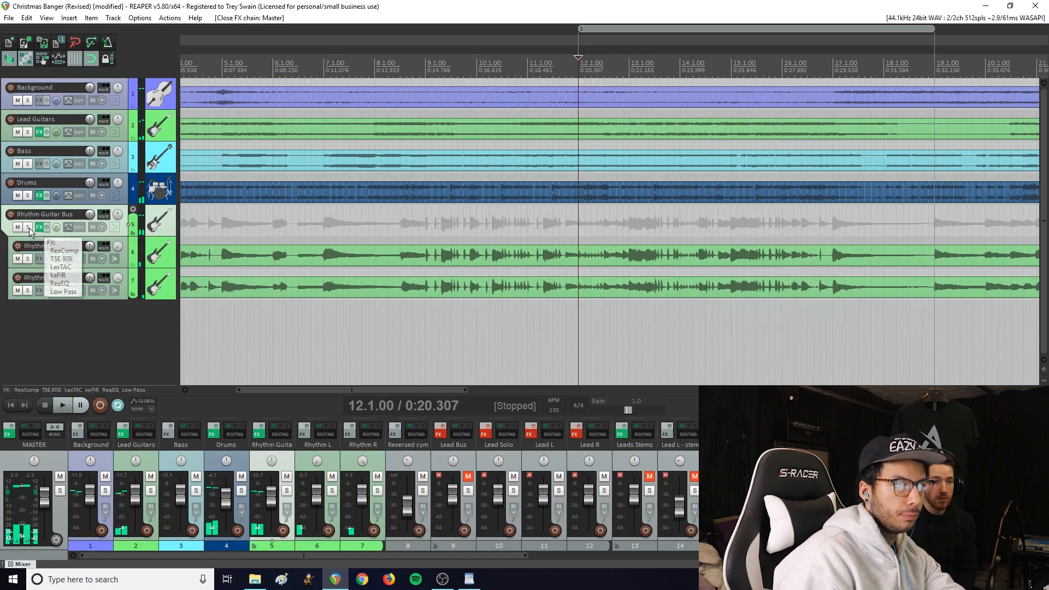
Solo the Rhythm Guitar Bus, play it from measure 12, and open its effects chain.
{"action": "key", "text": "F6"}
{"action": "key", "text": "space"}
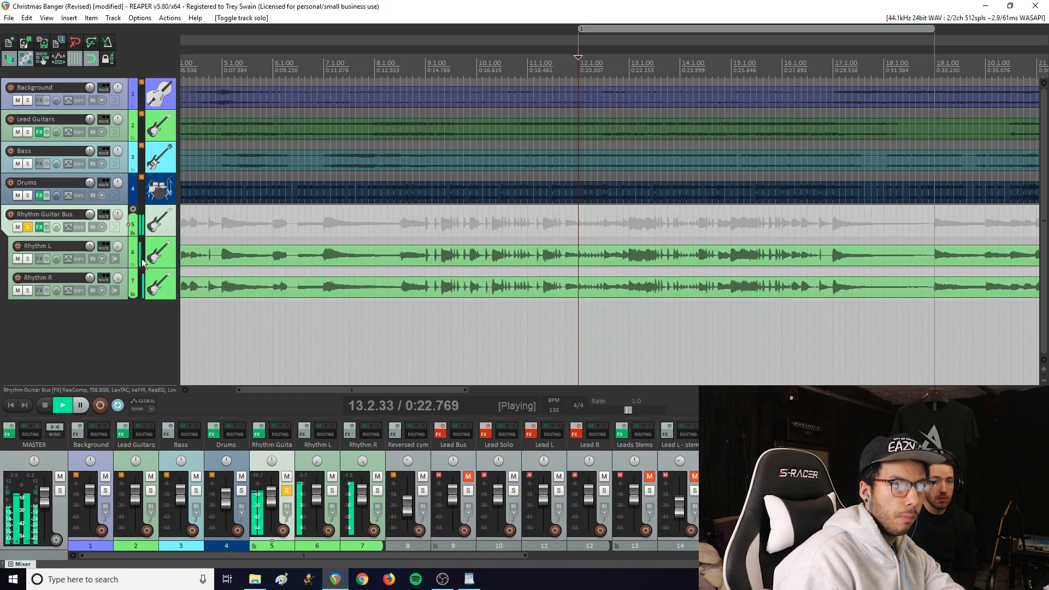
{"action": "left_click", "coordinate": [39, 227]}
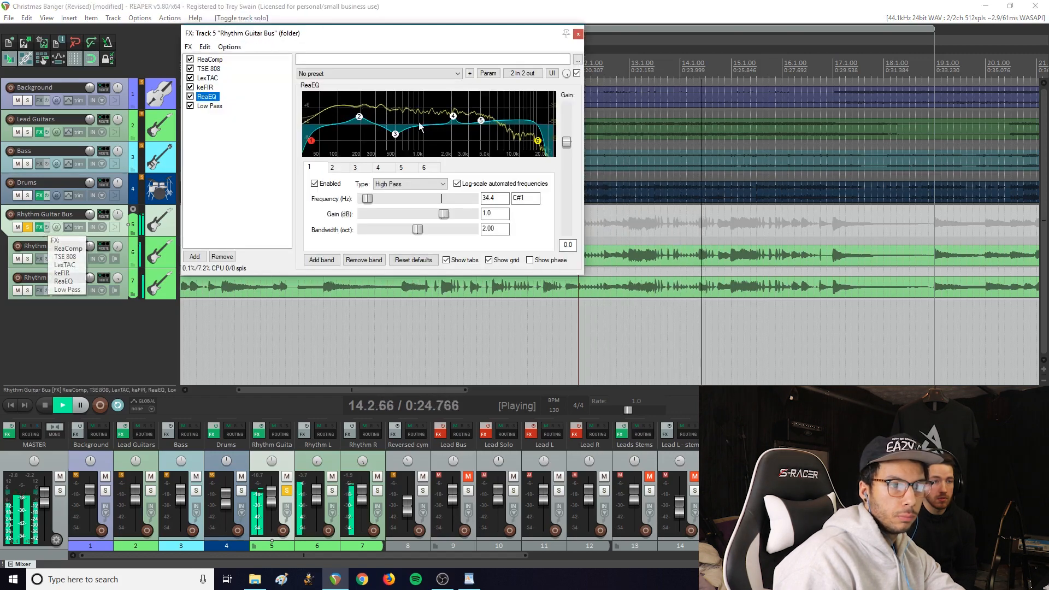
{"action": "left_click", "coordinate": [578, 36]}
{"action": "key", "text": "space"}
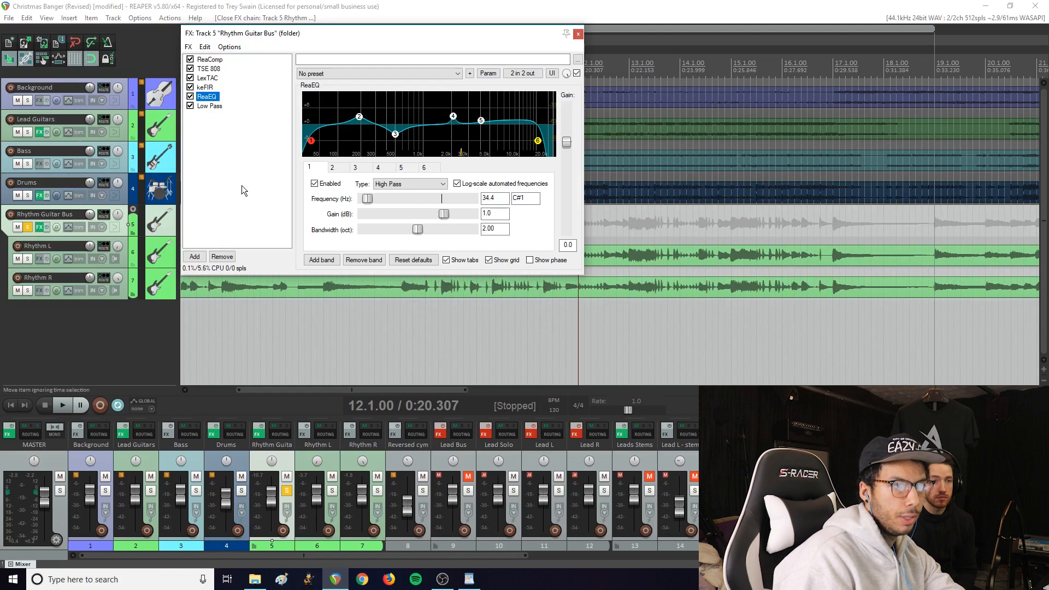
Examine the ReaComp settings on the Rhythm Guitar Bus while playing the soloed guitars through it.
{"action": "left_click", "coordinate": [211, 60]}
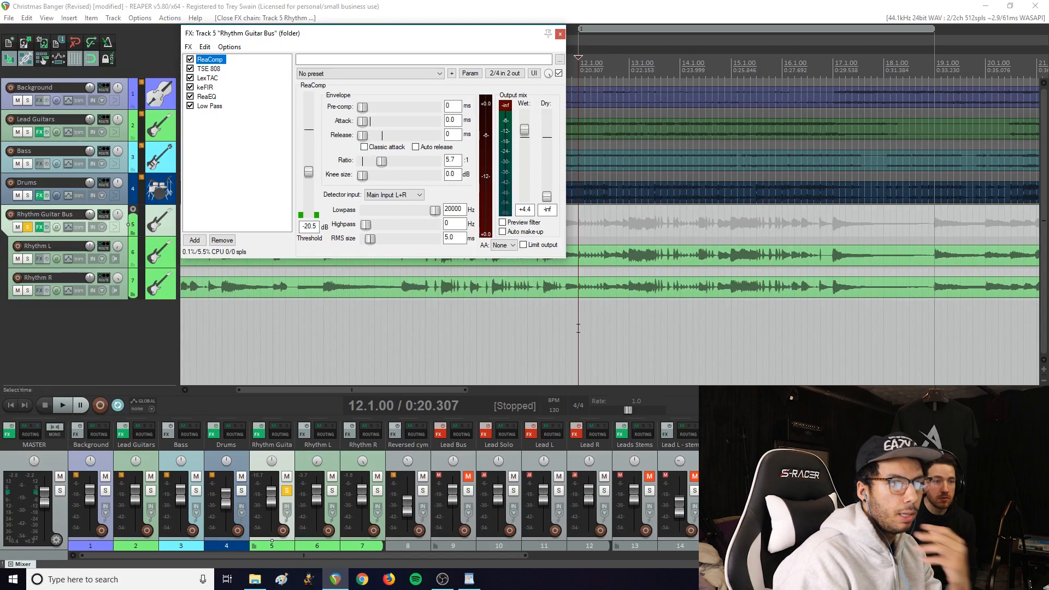
{"action": "key", "text": "space"}
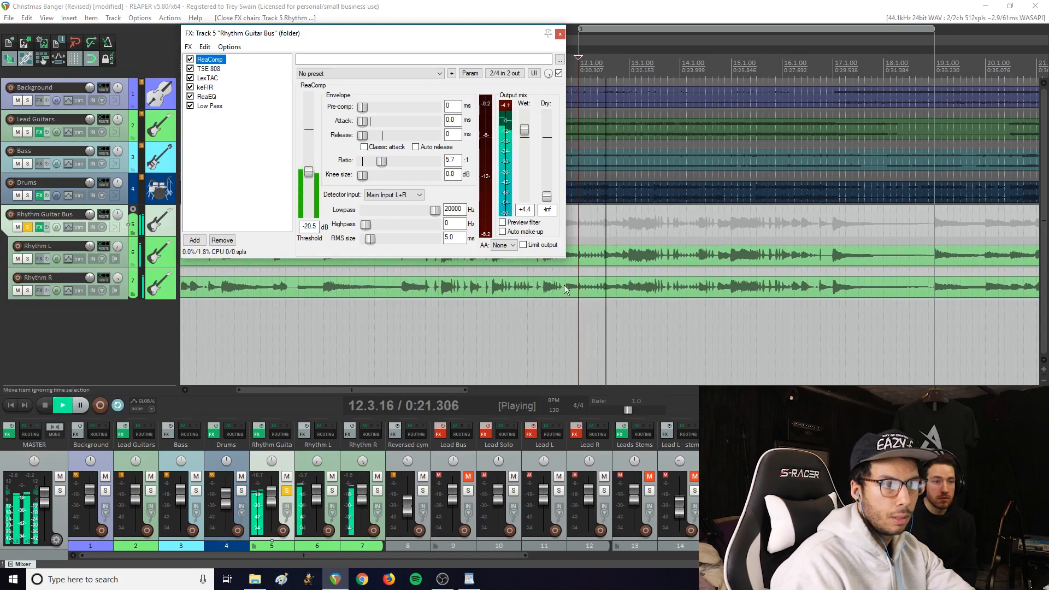
{"action": "key", "text": "space"}
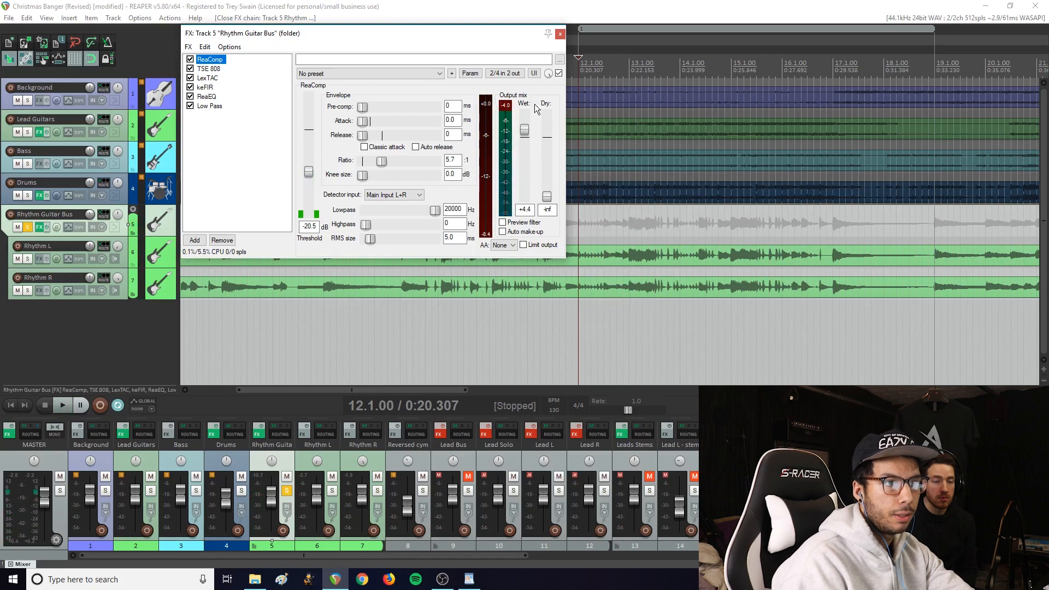
{"action": "key", "text": "space"}
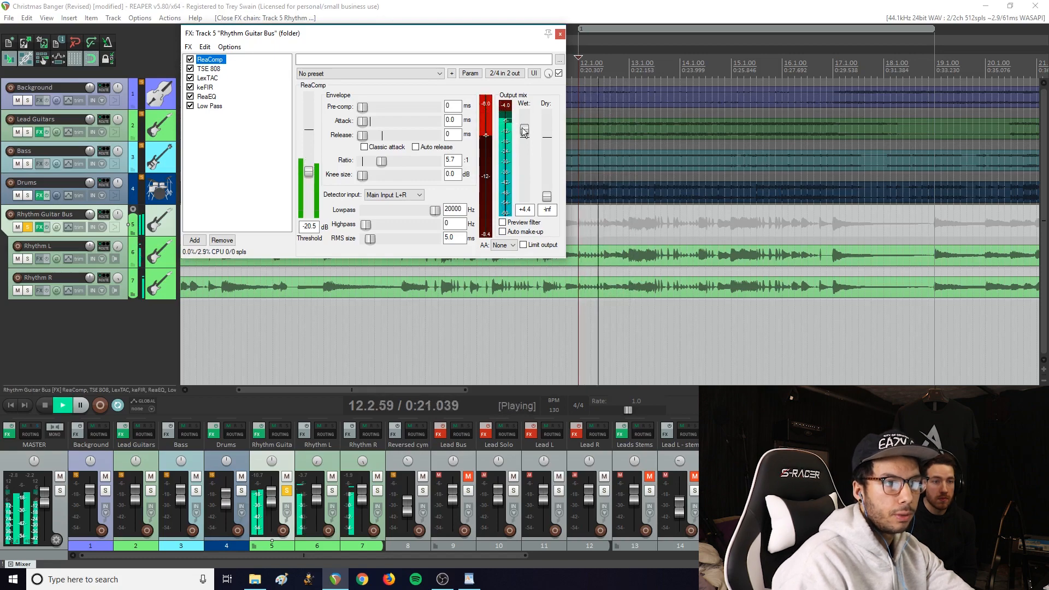
{"action": "key", "text": "space"}
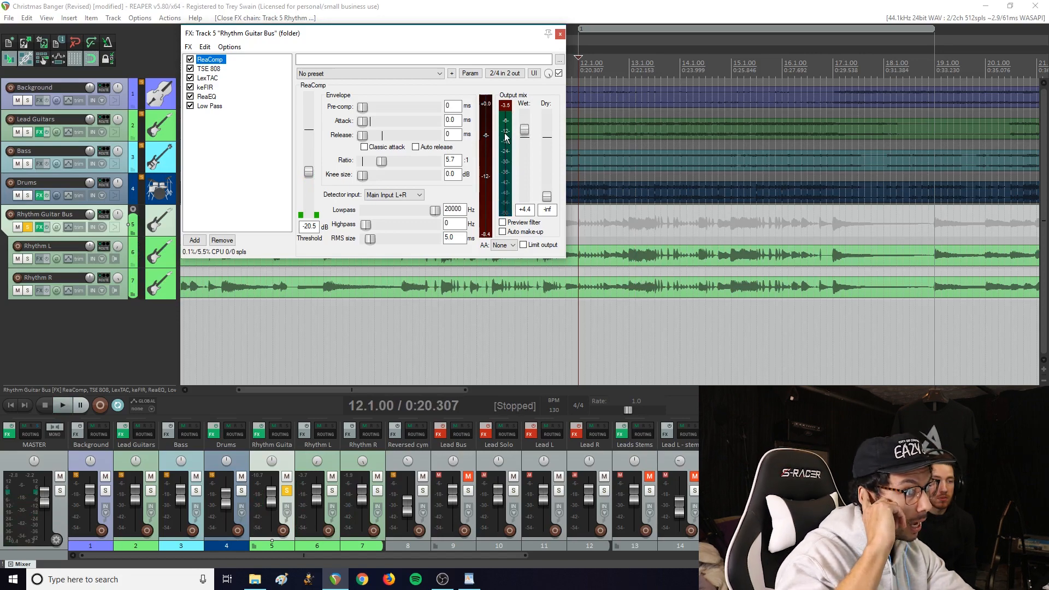
Examine the TSE 808 overdrive's controls and audition its tone on the soloed rhythm guitars.
{"action": "left_click", "coordinate": [208, 69]}
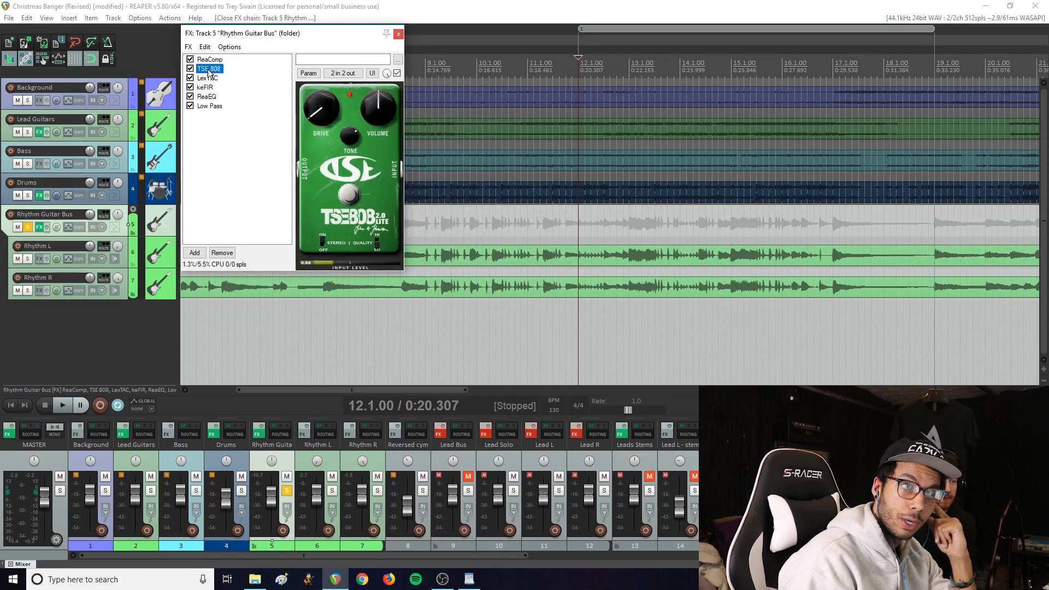
{"action": "left_click", "coordinate": [323, 243]}
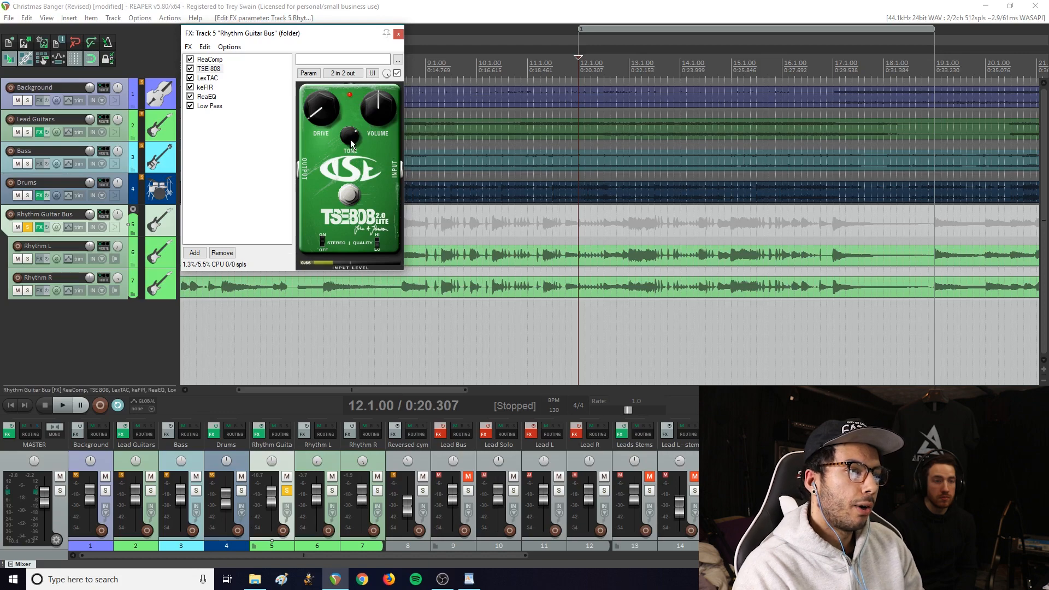
{"action": "key", "text": "space"}
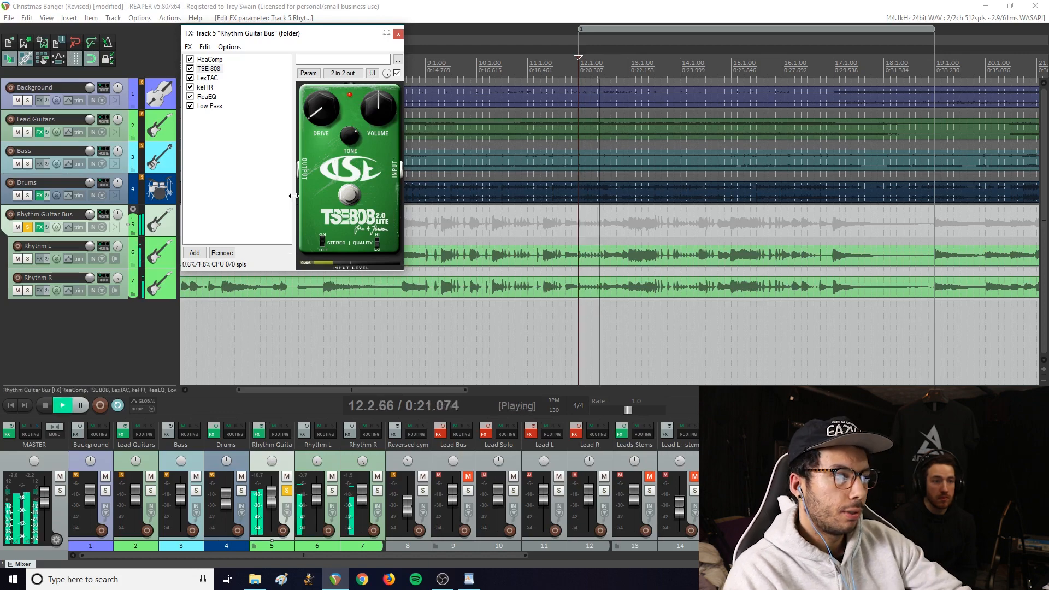
{"action": "key", "text": "space"}
{"action": "key", "text": "space"}
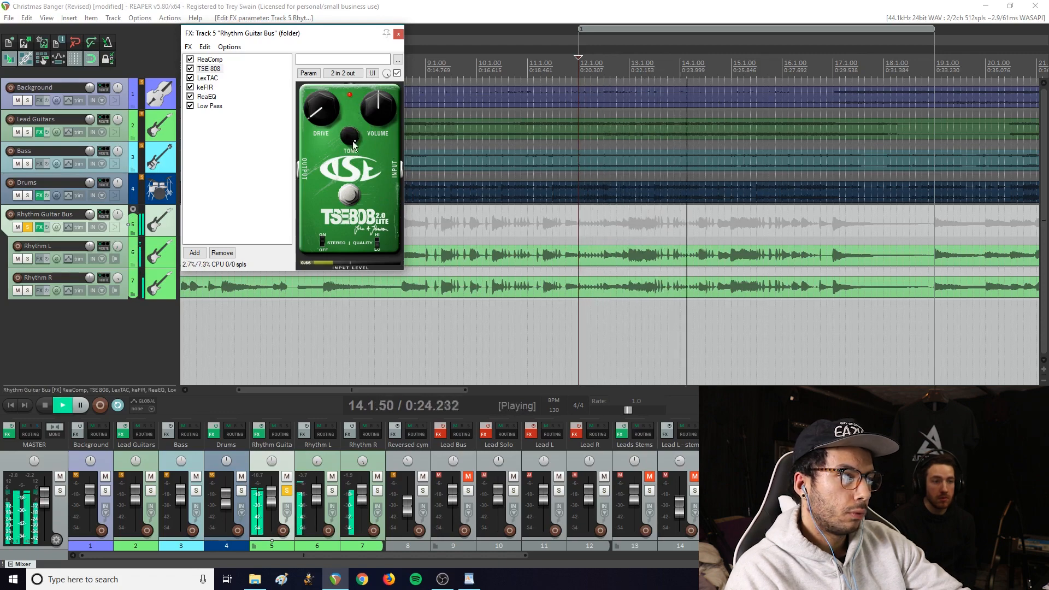
{"action": "key", "text": "space"}
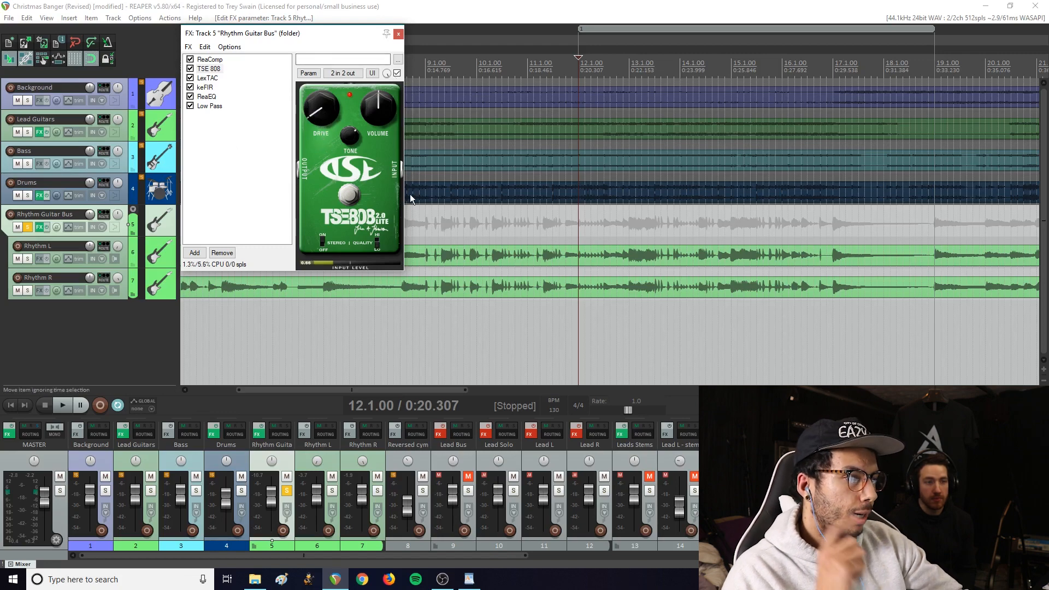
Audition the TSE 808 with its drive raised and return the drive to its low setting.
{"action": "key", "text": "space"}
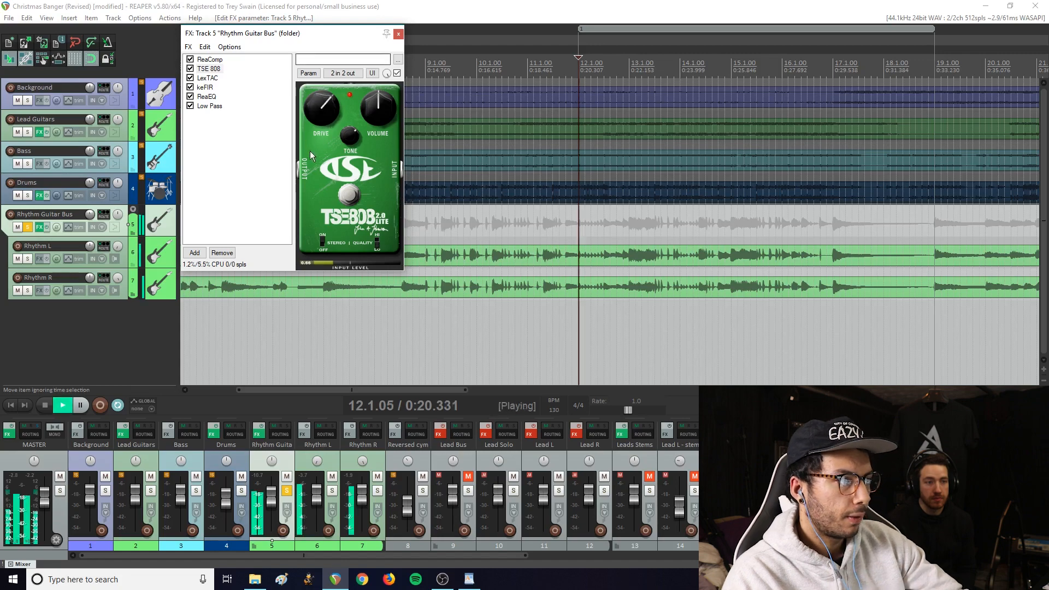
{"action": "mouse_move", "coordinate": [315, 126]}
{"action": "left_mouse_down"}
{"action": "mouse_move", "coordinate": [331, 120]}
{"action": "mouse_move", "coordinate": [322, 120]}
{"action": "left_mouse_up"}
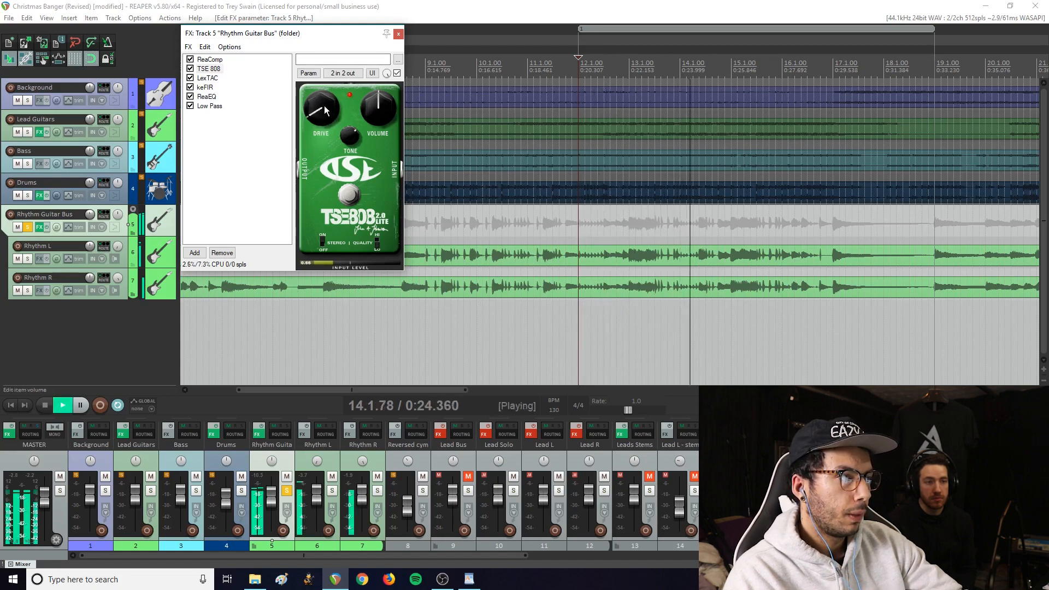
{"action": "key", "text": "space"}
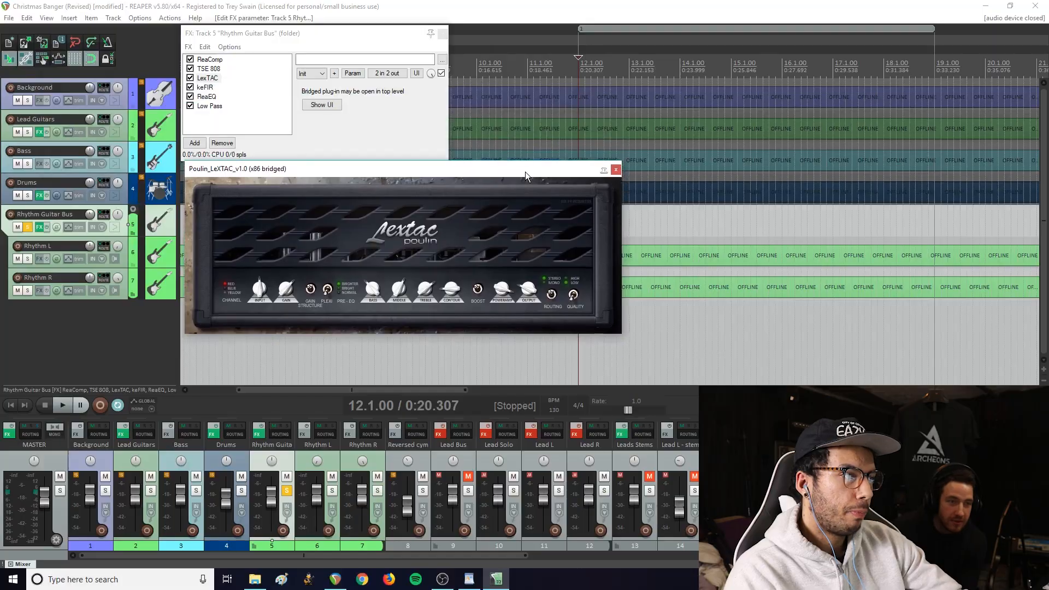
Examine the LexTAC amp plug-in's controls and listen to the soloed rhythm guitars through it.
{"action": "left_click_drag", "start_coordinate": [522, 172], "coordinate": [520, 171]}
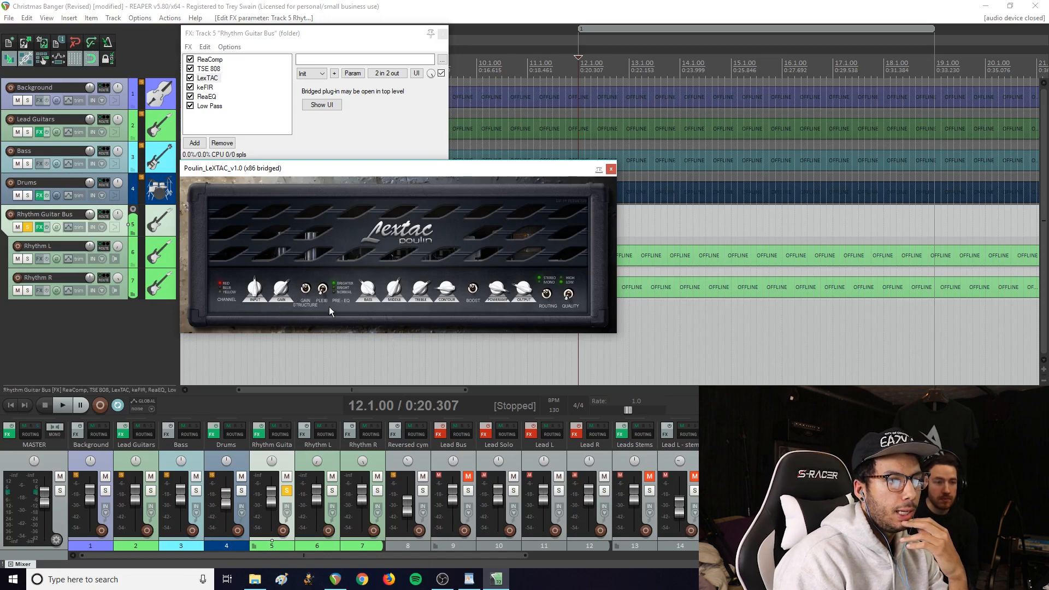
{"action": "left_click", "coordinate": [611, 169]}
{"action": "left_click", "coordinate": [478, 350]}
{"action": "left_click", "coordinate": [576, 326]}
{"action": "key", "text": "space"}
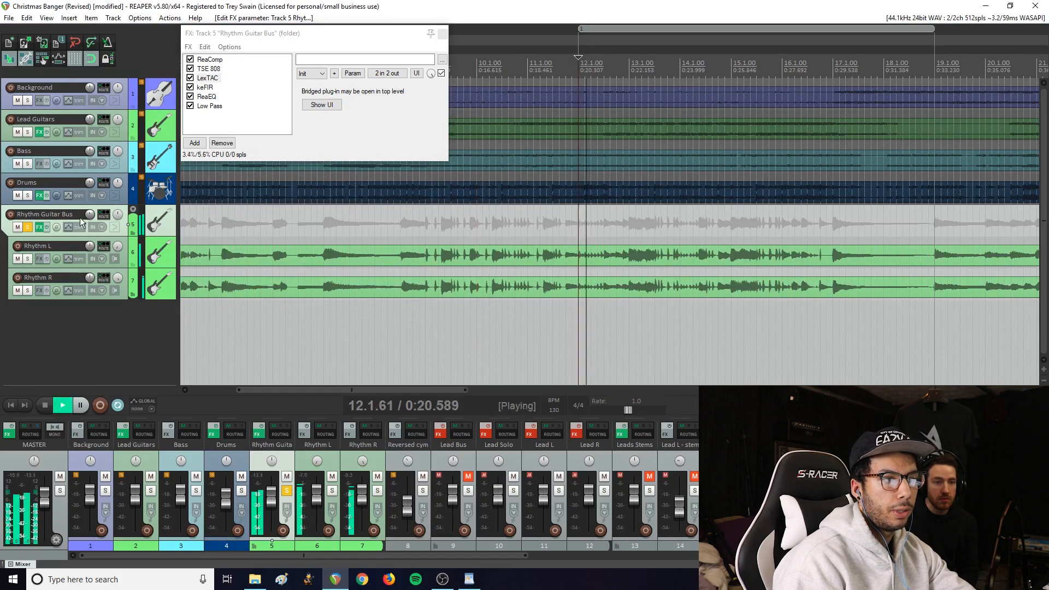
{"action": "left_click", "coordinate": [39, 227]}
{"action": "left_click", "coordinate": [38, 227]}
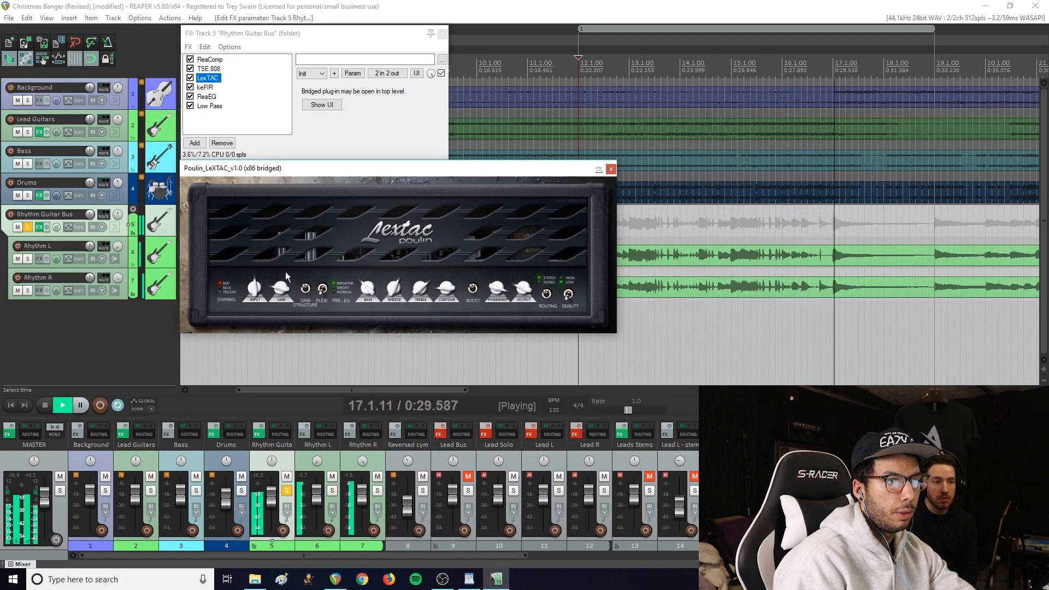
{"action": "key", "text": "space"}
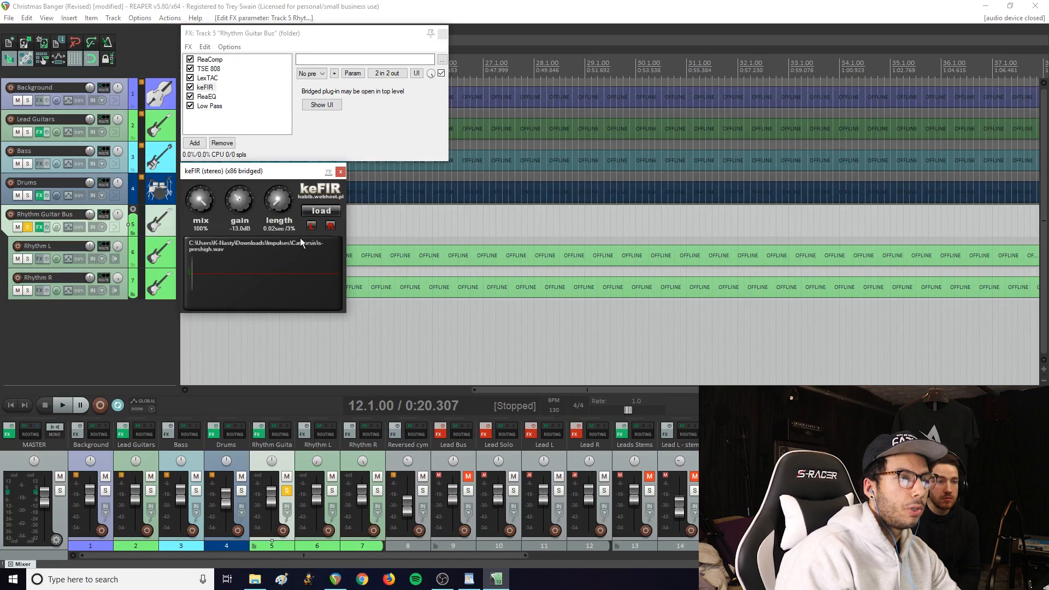
Browse the Catharsis impulse responses for keFIR, pointing out s-preshigh, and leave without loading a file.
{"action": "left_click", "coordinate": [322, 212]}
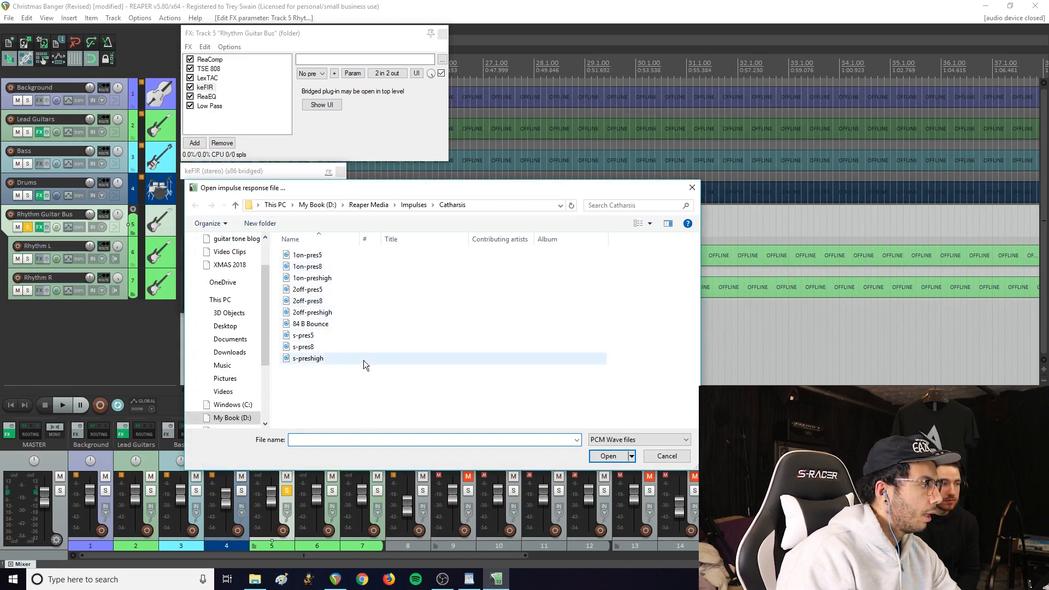
{"action": "left_click", "coordinate": [330, 362]}
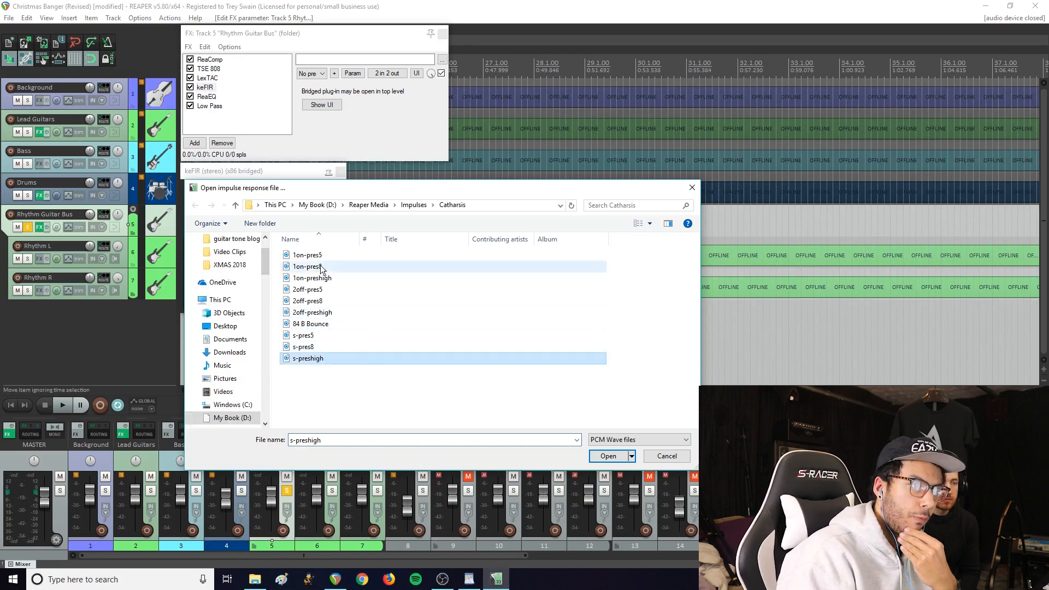
{"action": "left_click", "coordinate": [691, 189]}
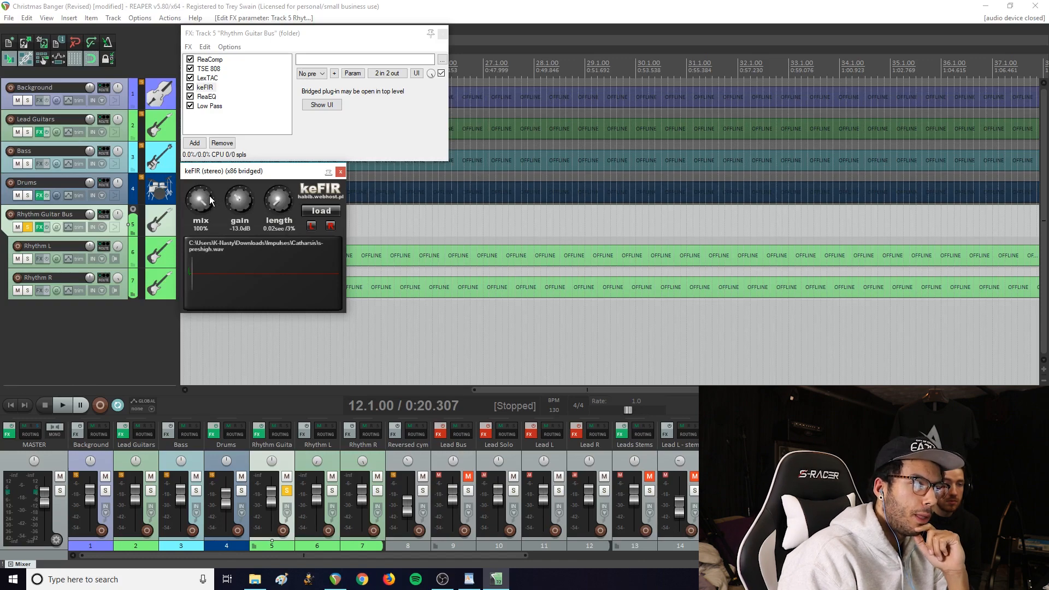
Play the soloed rhythm guitars from measure 12 and turn the keFIR mix all the way down.
{"action": "left_click", "coordinate": [470, 350]}
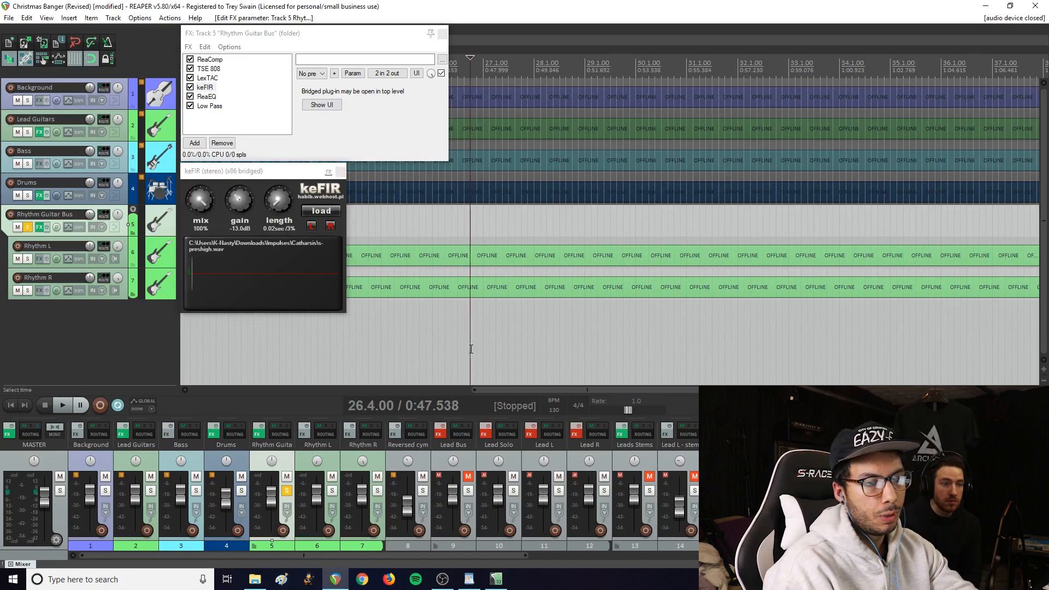
{"action": "scroll", "coordinate": [412, 351], "scroll_direction": "down", "scroll_amount": 5}
{"action": "scroll", "coordinate": [373, 349], "scroll_direction": "up", "scroll_amount": 2}
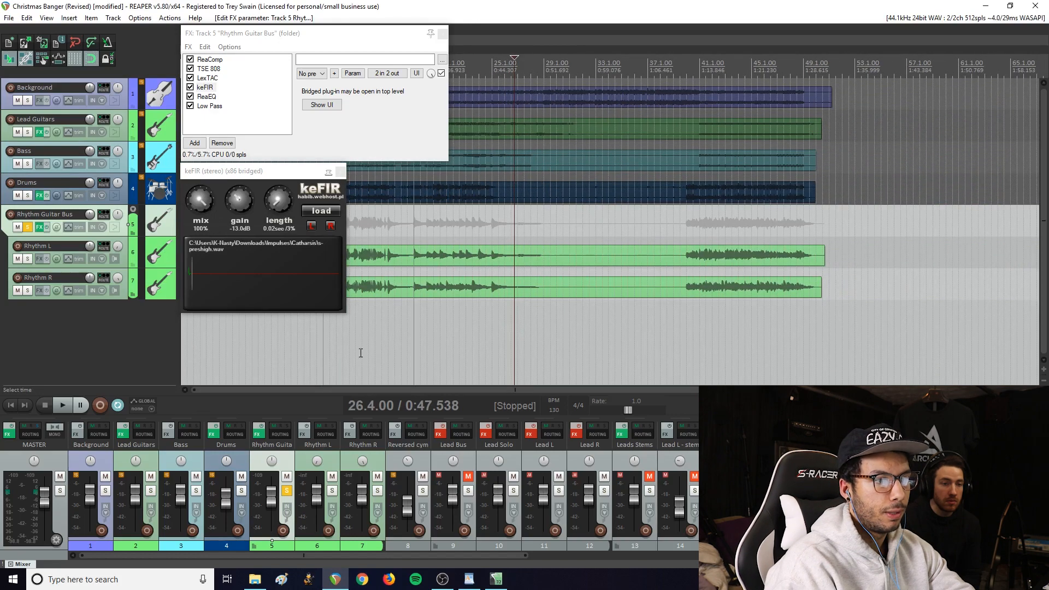
{"action": "left_click", "coordinate": [323, 345]}
{"action": "key", "text": "space"}
{"action": "left_click", "coordinate": [191, 255]}
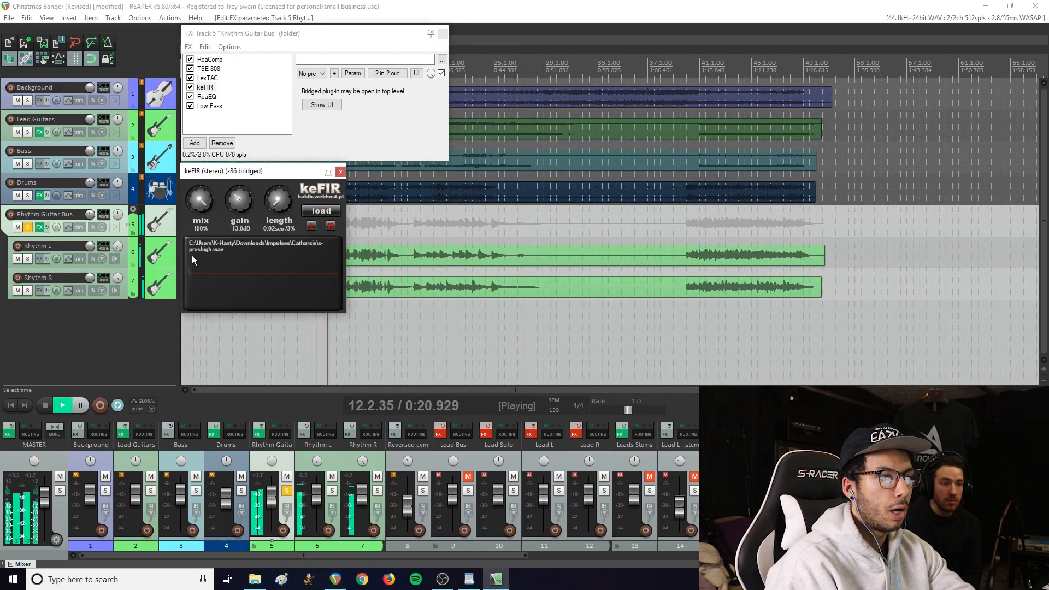
{"action": "left_click_drag", "start_coordinate": [195, 198], "coordinate": [196, 254]}
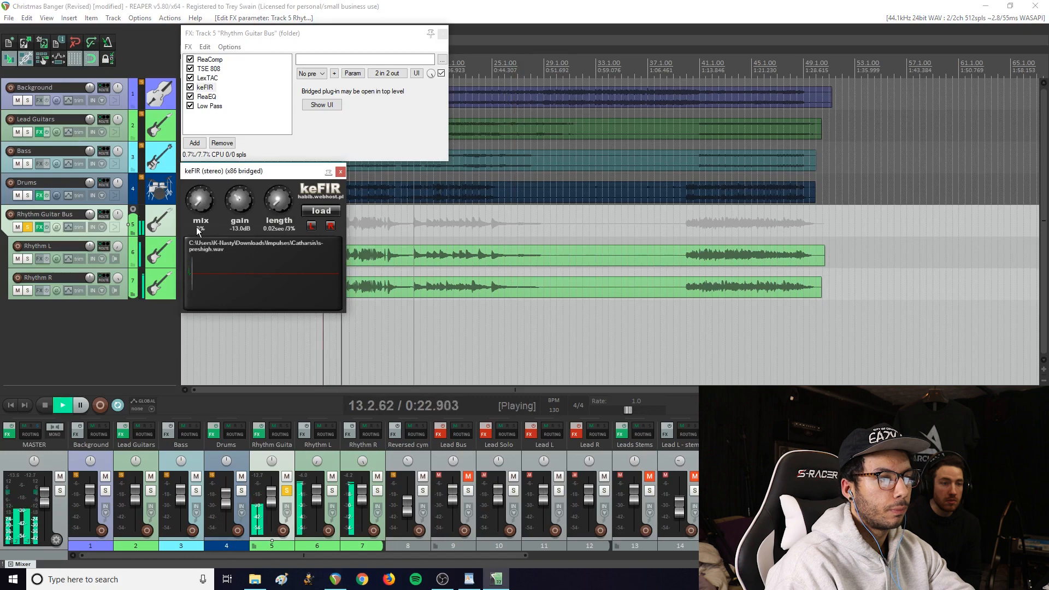
Stop the playback, close keFIR and bring up the existing ReaEQ curve in the Rhythm Guitar Bus chain.
{"action": "left_click", "coordinate": [322, 350]}
{"action": "key", "text": "space"}
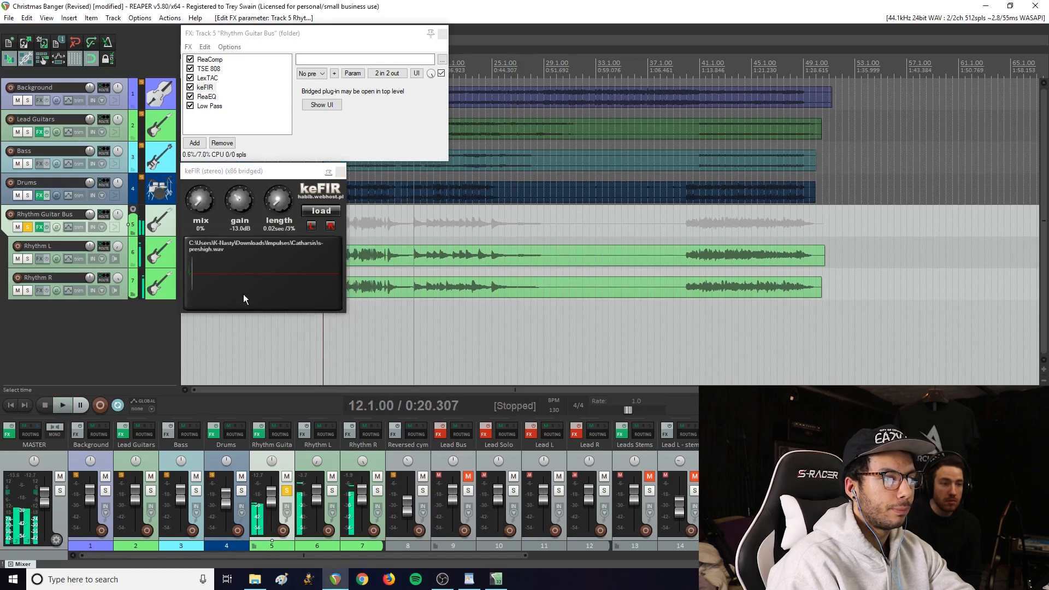
{"action": "left_click", "coordinate": [341, 172]}
{"action": "left_click", "coordinate": [208, 78]}
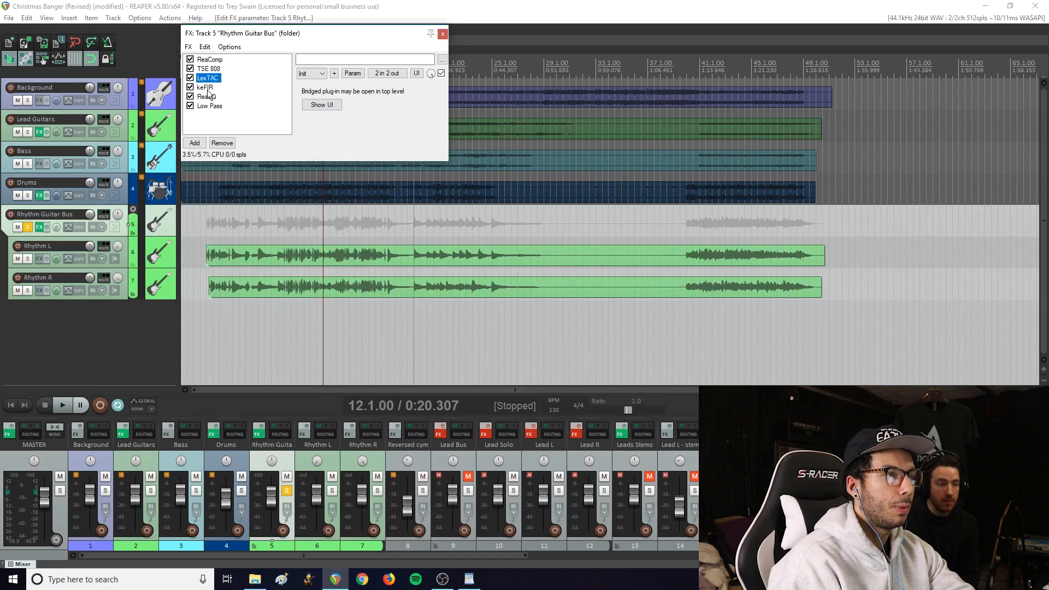
{"action": "left_click", "coordinate": [207, 97]}
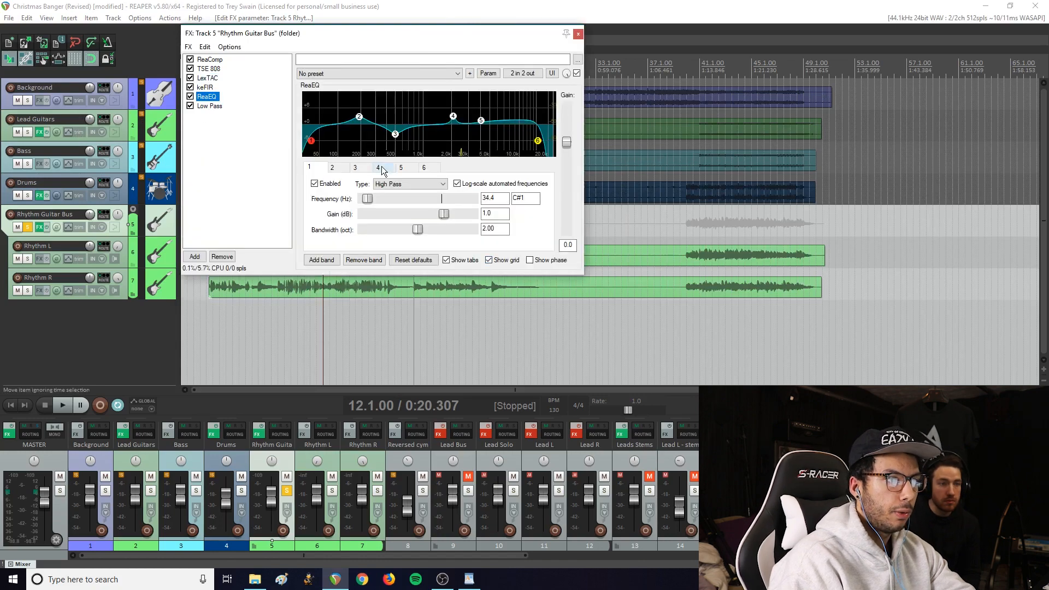
{"action": "left_click", "coordinate": [328, 337]}
{"action": "scroll", "coordinate": [329, 339], "scroll_direction": "up", "scroll_amount": 5}
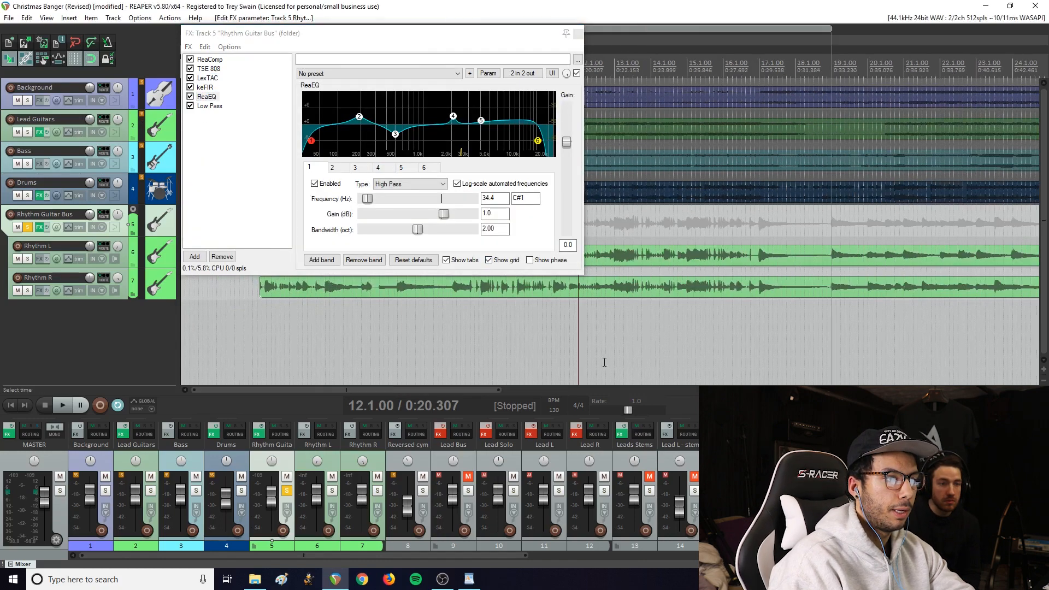
{"action": "scroll", "coordinate": [616, 354], "scroll_direction": "up", "scroll_amount": 2}
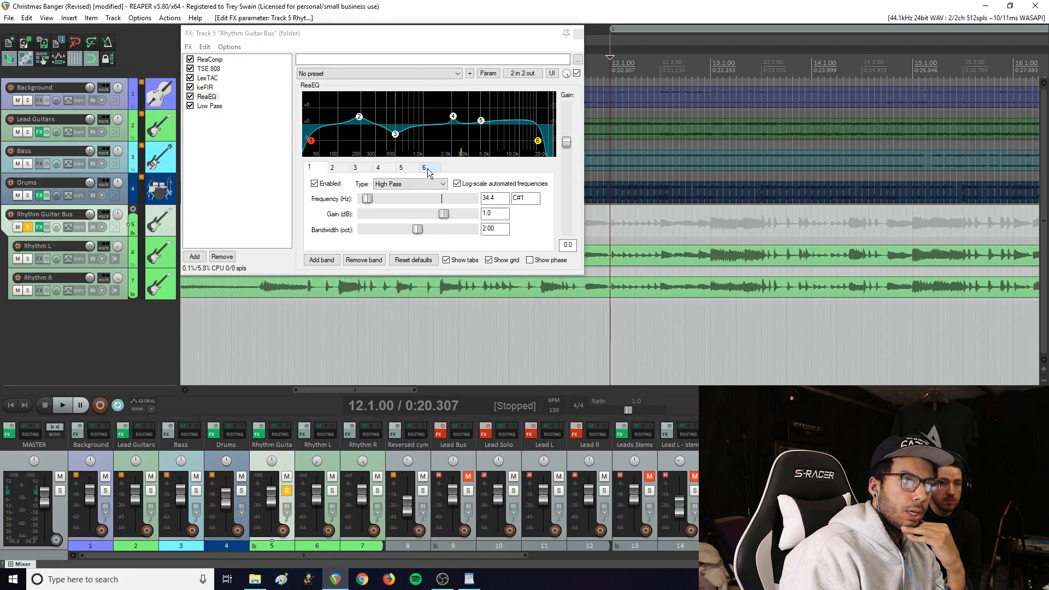
Compare the soloed rhythm guitars from measure 12 with ReaEQ enabled and bypassed, leaving it enabled.
{"action": "left_click", "coordinate": [218, 149]}
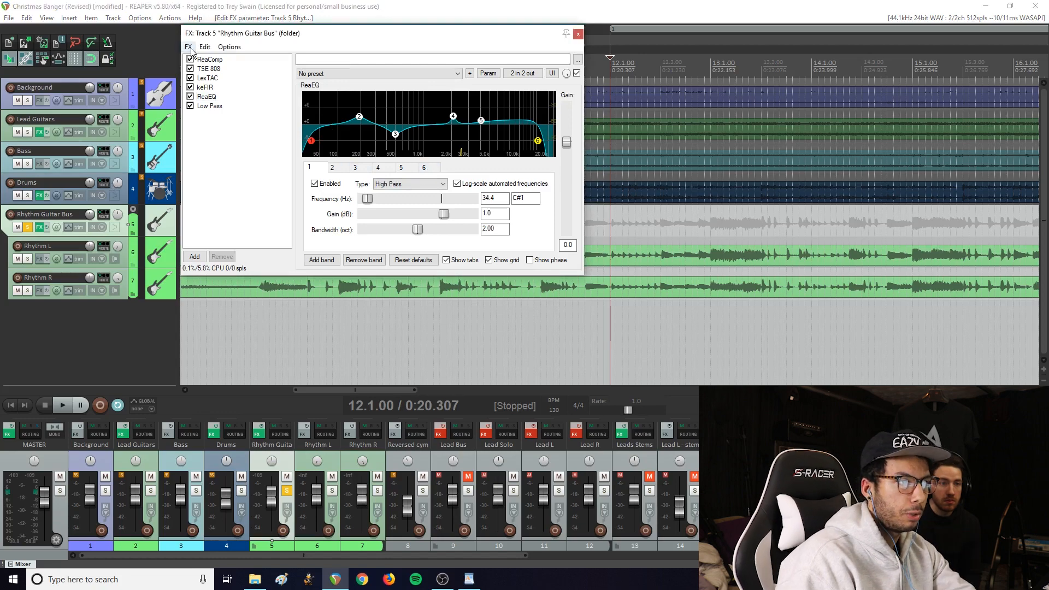
{"action": "left_click", "coordinate": [188, 47]}
{"action": "left_click", "coordinate": [188, 47]}
{"action": "left_click", "coordinate": [190, 96]}
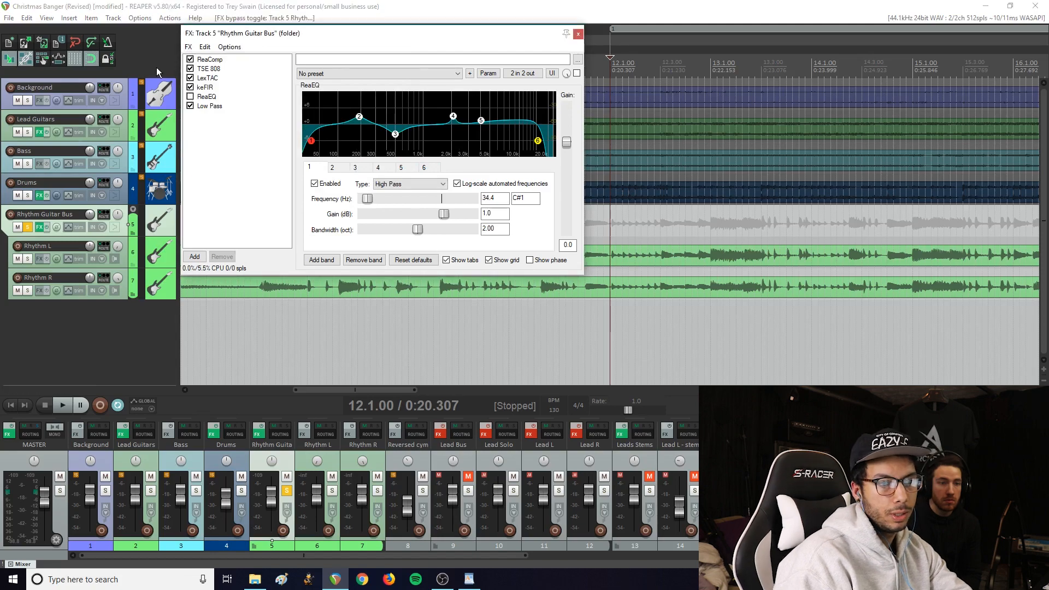
{"action": "left_click", "coordinate": [190, 97]}
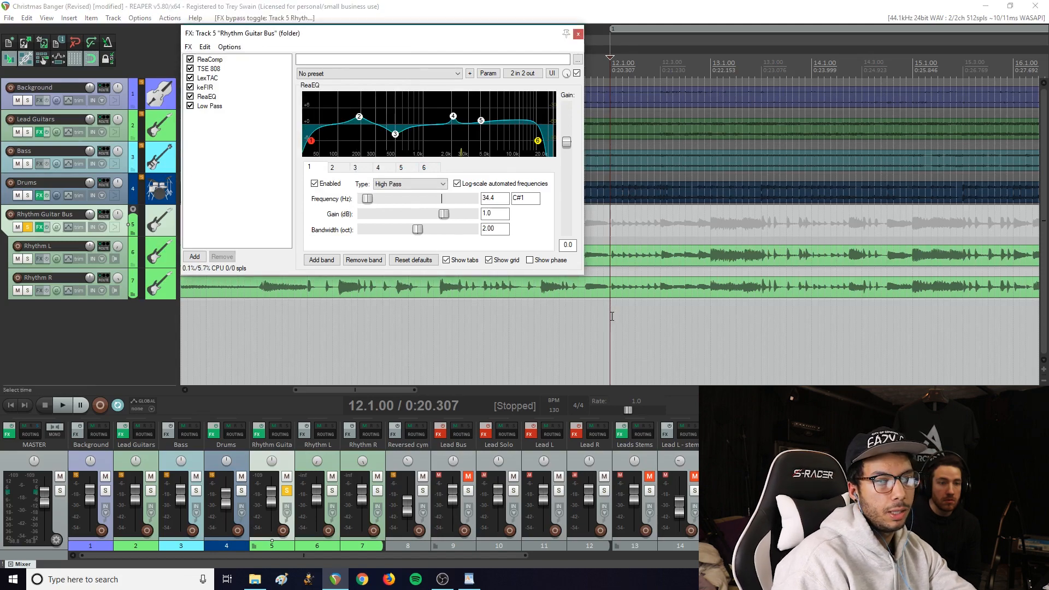
{"action": "key", "text": "space"}
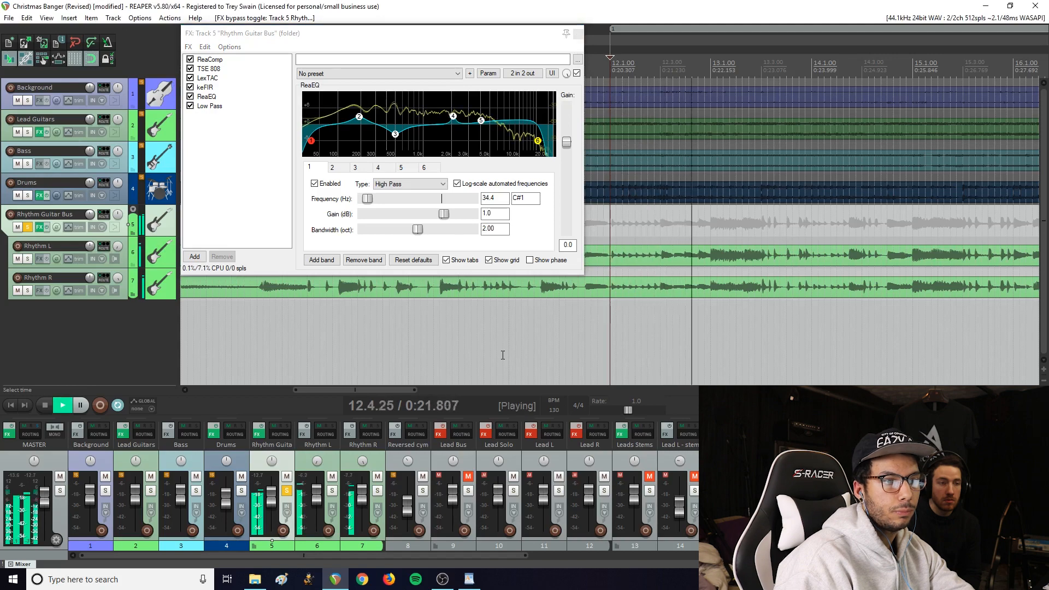
{"action": "key", "text": "space"}
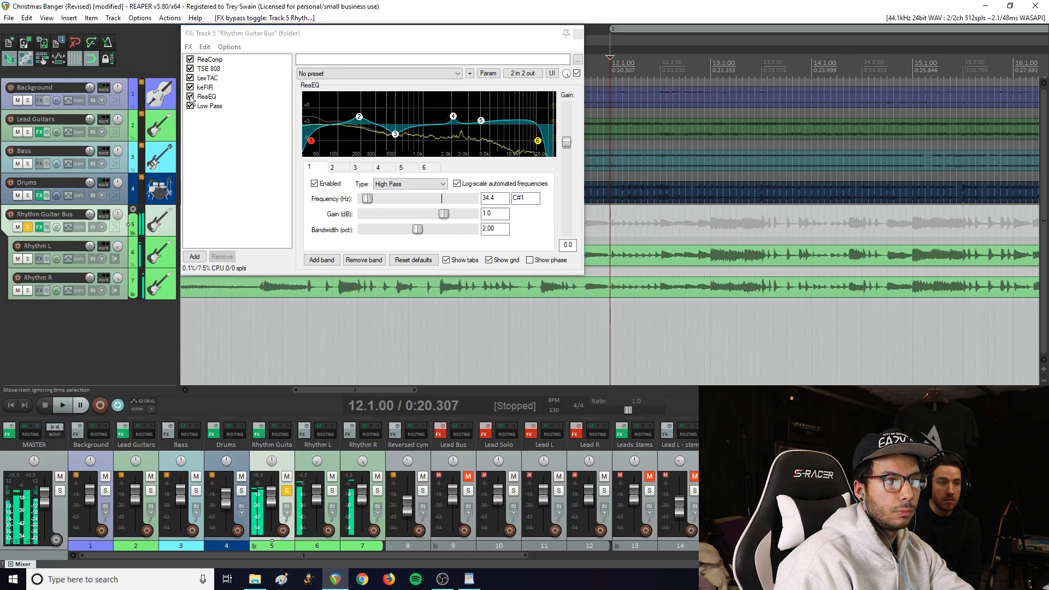
{"action": "left_click", "coordinate": [190, 97]}
{"action": "key", "text": "space"}
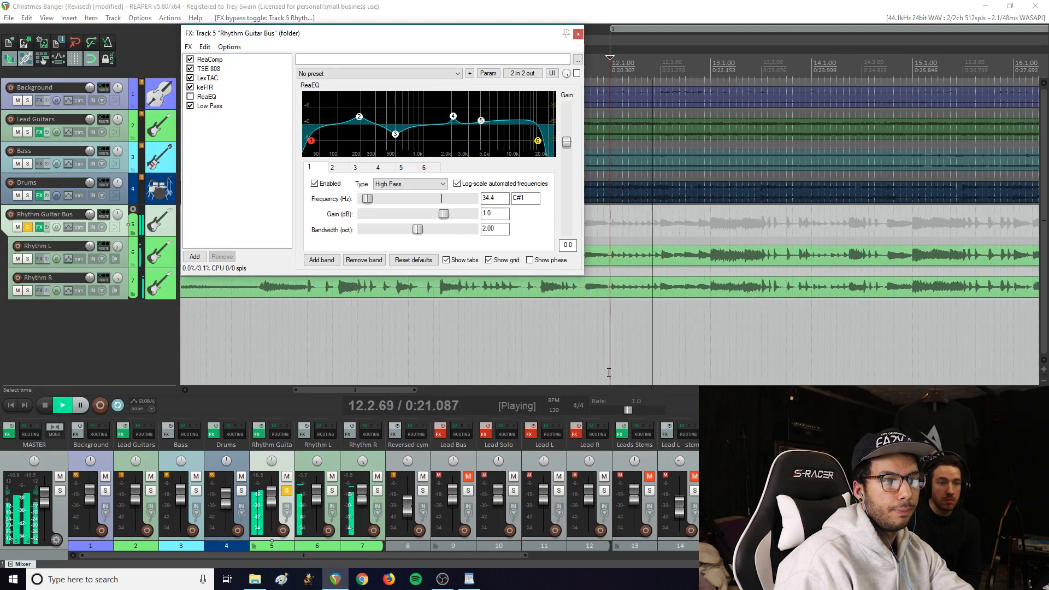
{"action": "left_click", "coordinate": [190, 97]}
{"action": "key", "text": "space"}
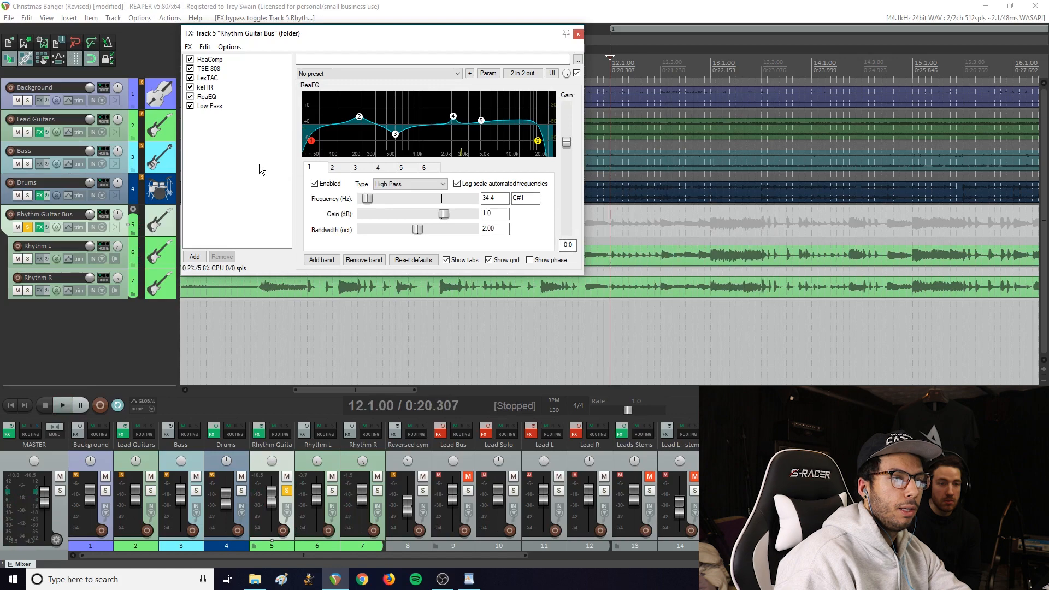
Add a second ReaEQ to the Rhythm Guitar Bus, place it above Low Pass and bypass the original ReaEQ.
{"action": "left_click", "coordinate": [188, 47]}
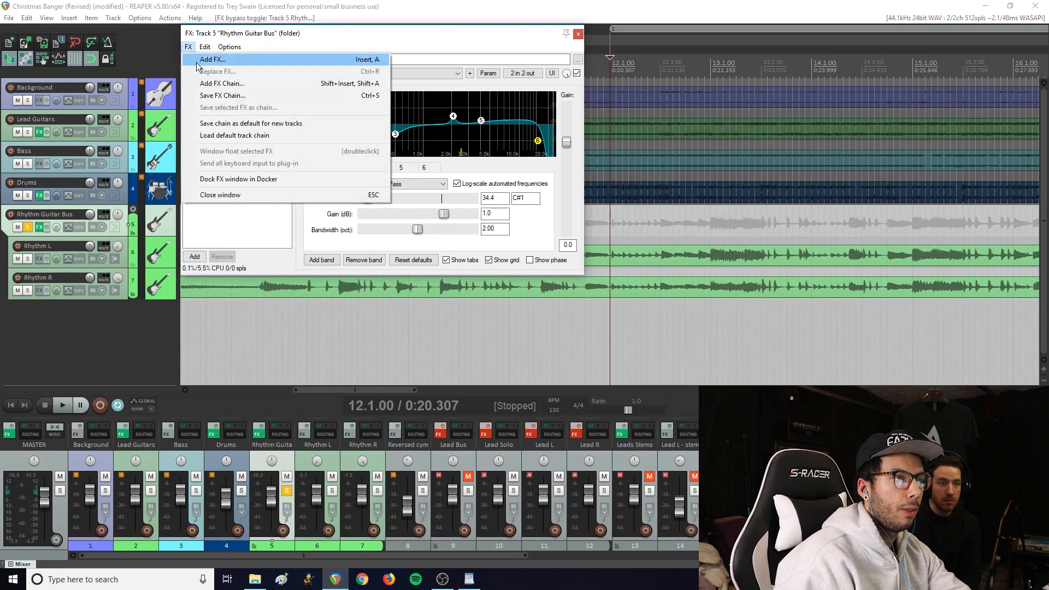
{"action": "left_click", "coordinate": [270, 62]}
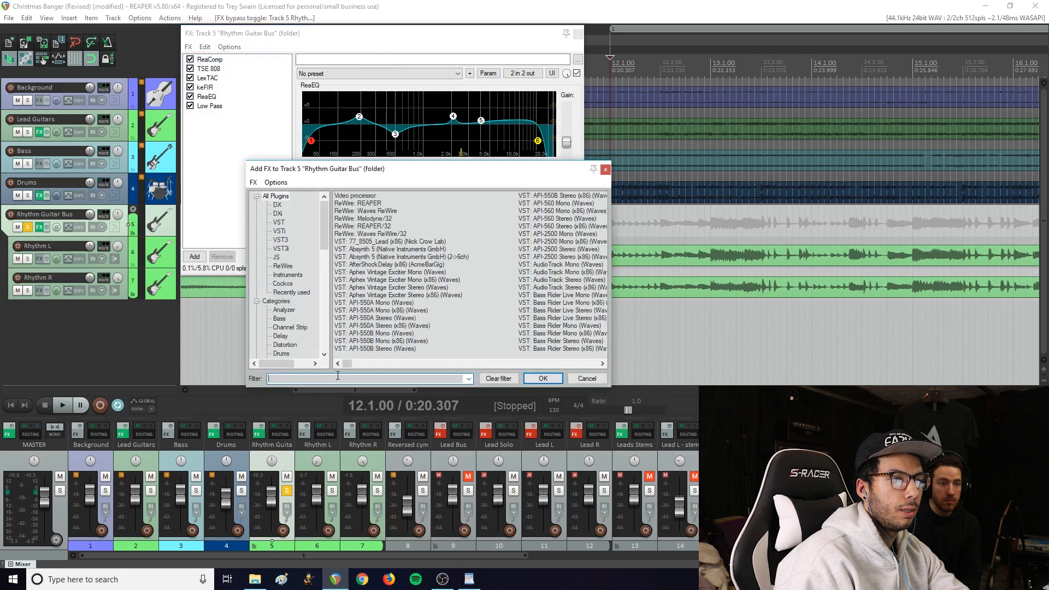
{"action": "type", "text": "reae"}
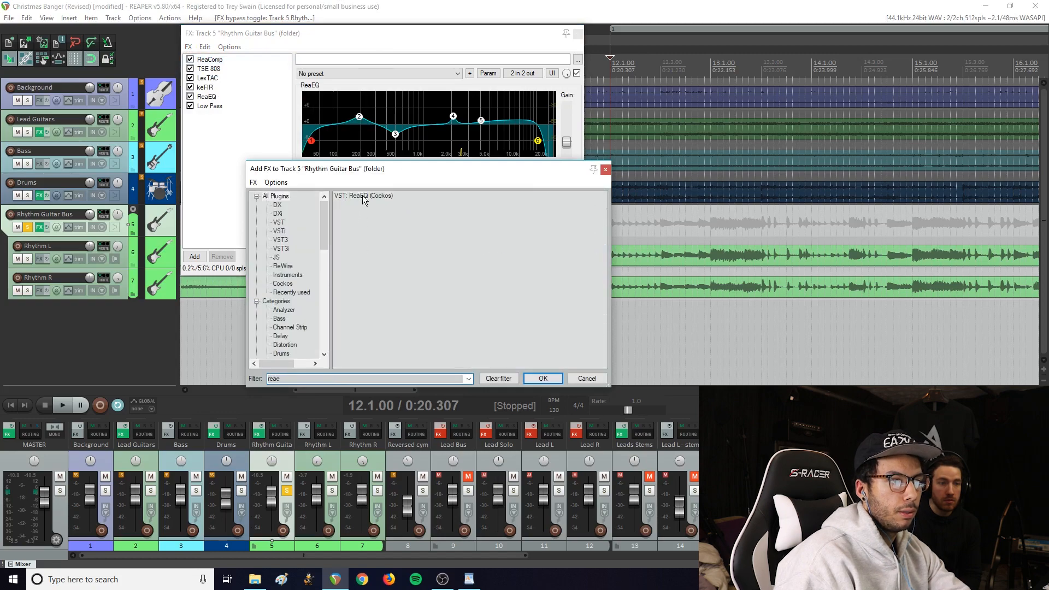
{"action": "double_click", "coordinate": [363, 195]}
{"action": "left_click_drag", "start_coordinate": [215, 116], "coordinate": [194, 102]}
{"action": "left_click", "coordinate": [190, 96]}
Remove bands 4, 3 and 2 from the new ReaEQ so only band 1 remains.
{"action": "left_click", "coordinate": [378, 167]}
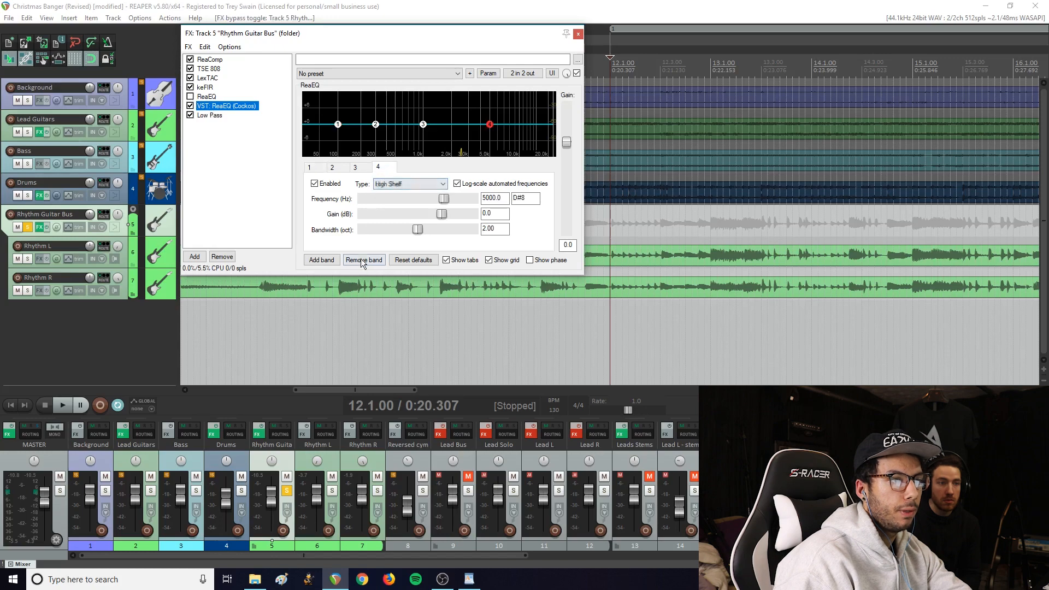
{"action": "left_click", "coordinate": [360, 264]}
{"action": "left_click", "coordinate": [361, 263]}
{"action": "left_click", "coordinate": [361, 262]}
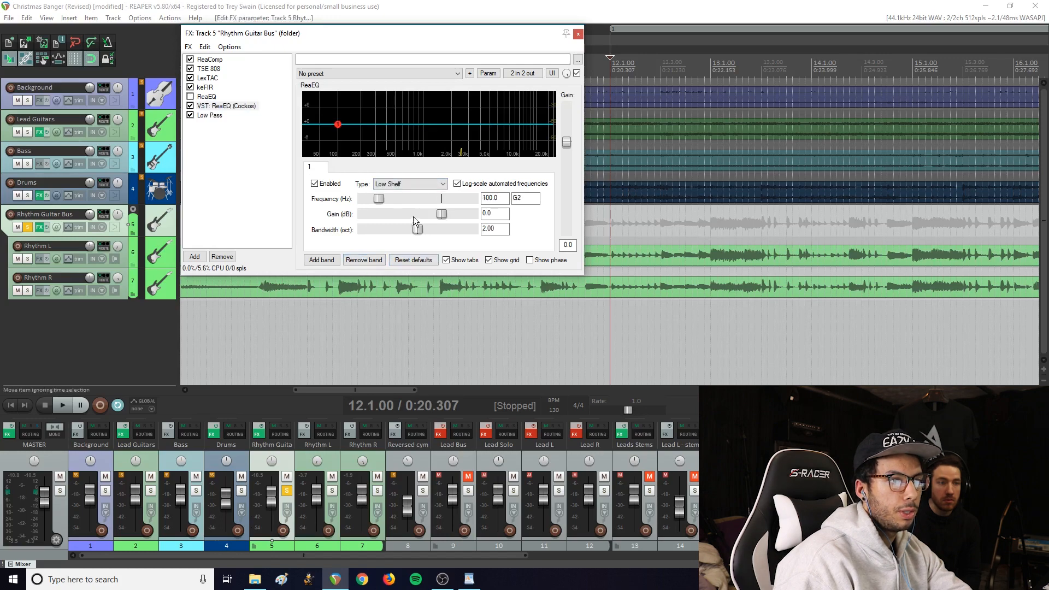
Look through the filter types available for band 1 and keep it as Low Shelf.
{"action": "left_click", "coordinate": [431, 184]}
{"action": "left_click", "coordinate": [431, 182]}
{"action": "left_click", "coordinate": [434, 182]}
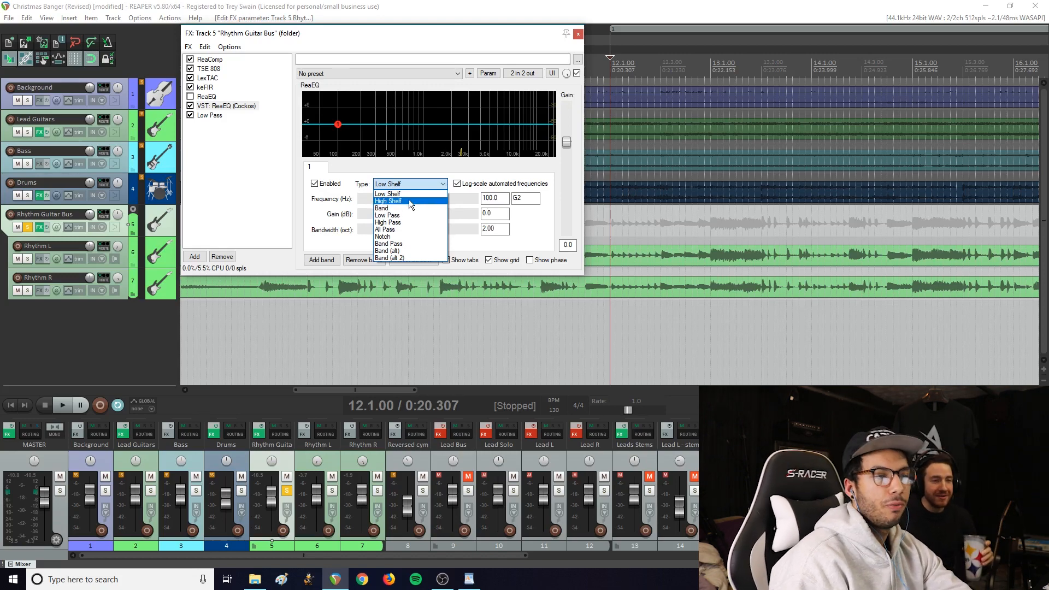
{"action": "left_click", "coordinate": [419, 184]}
{"action": "left_click", "coordinate": [419, 183]}
{"action": "left_click", "coordinate": [413, 195]}
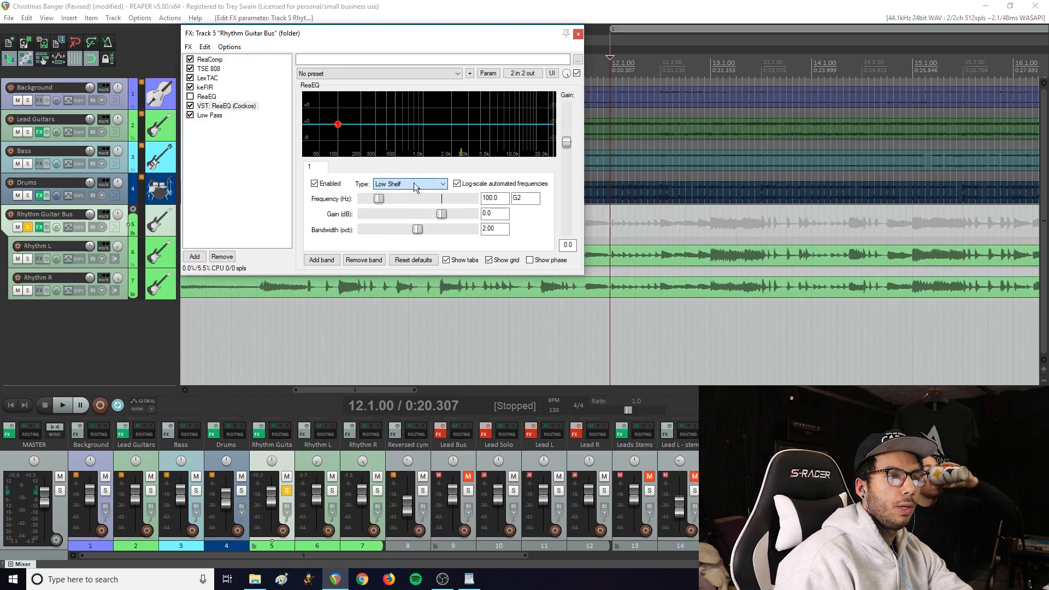
Shape the low shelf with a frequency of 324.2 Hz, a gain of 3.6 dB and a bandwidth of 1.24 octaves.
{"action": "left_click", "coordinate": [377, 199]}
{"action": "left_click_drag", "start_coordinate": [441, 214], "coordinate": [411, 236]}
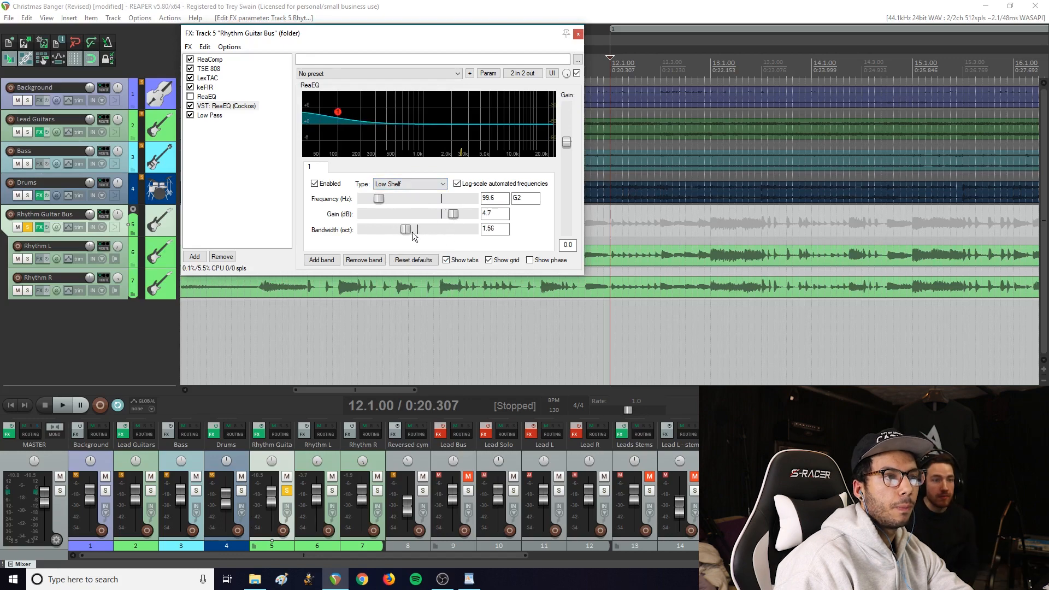
{"action": "mouse_move", "coordinate": [378, 201]}
{"action": "left_mouse_down"}
{"action": "mouse_move", "coordinate": [471, 199]}
{"action": "mouse_move", "coordinate": [396, 198]}
{"action": "left_mouse_up"}
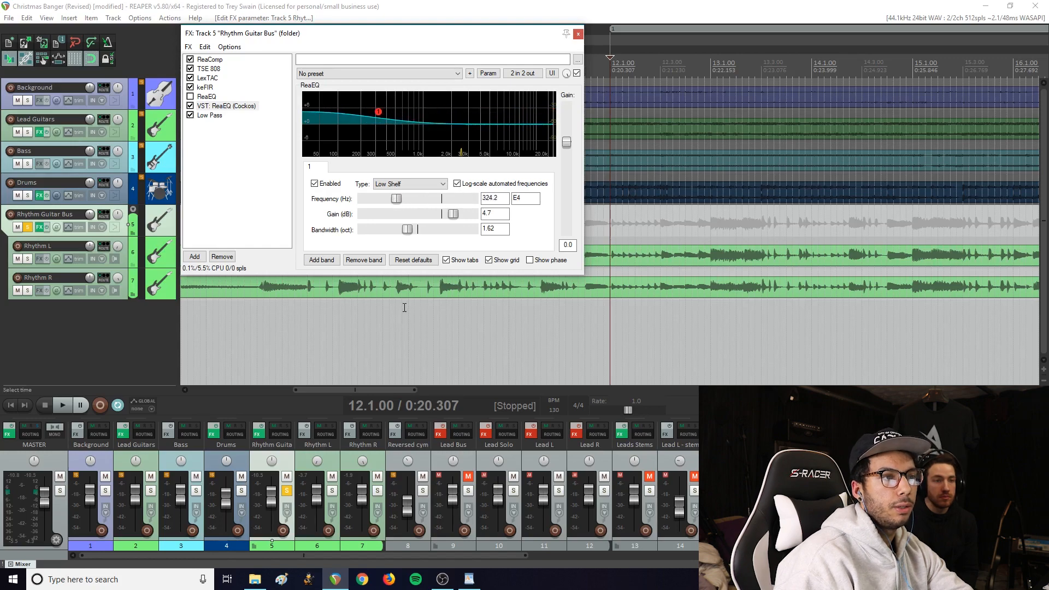
{"action": "left_click_drag", "start_coordinate": [453, 213], "coordinate": [384, 231]}
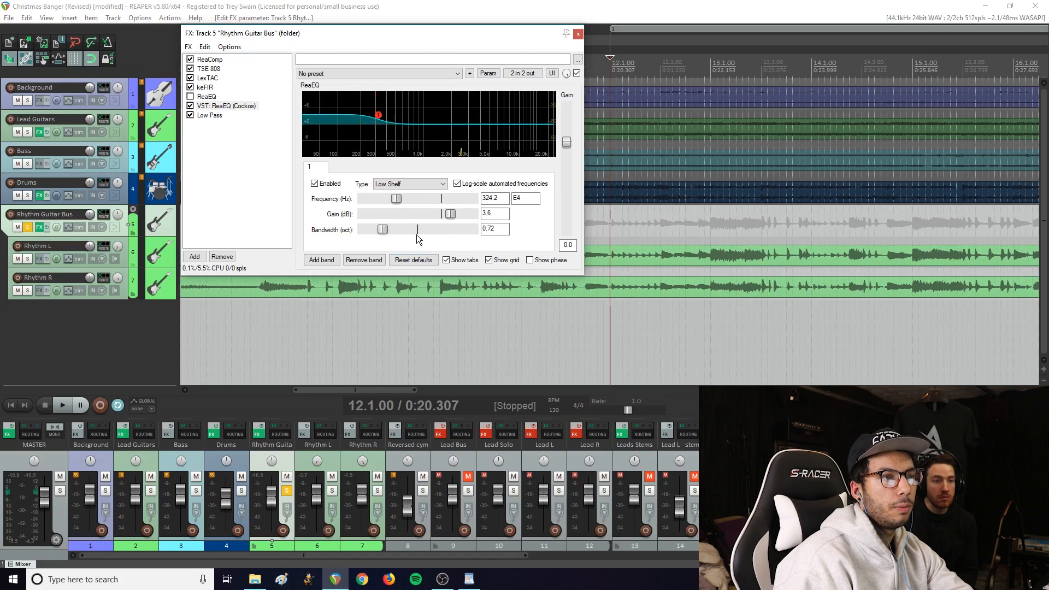
{"action": "left_click_drag", "start_coordinate": [390, 232], "coordinate": [403, 235]}
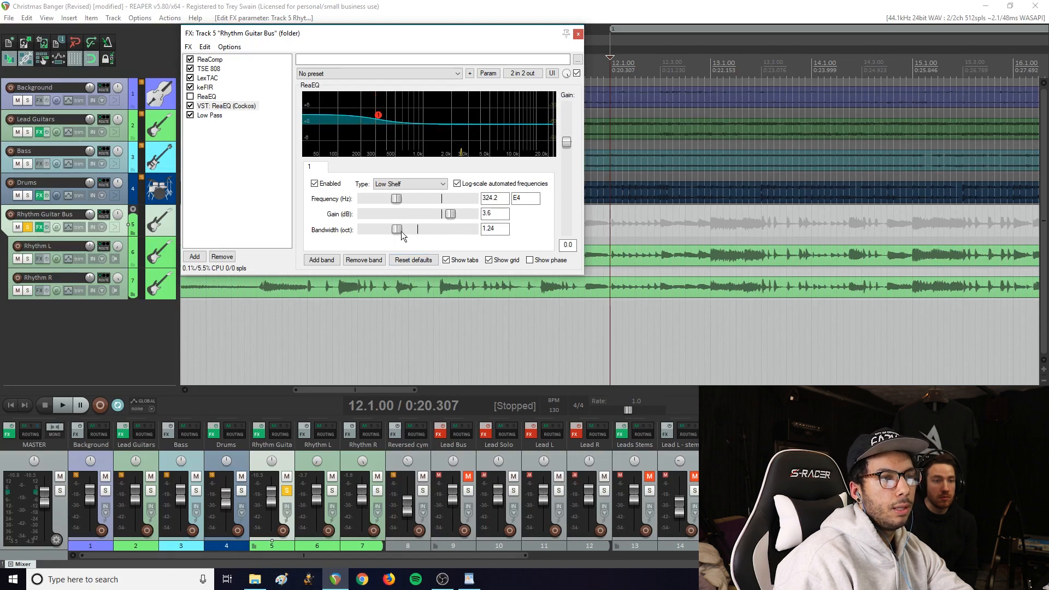
Change band 1 to the Band filter type and reset its gain to 0 dB.
{"action": "left_click", "coordinate": [391, 183]}
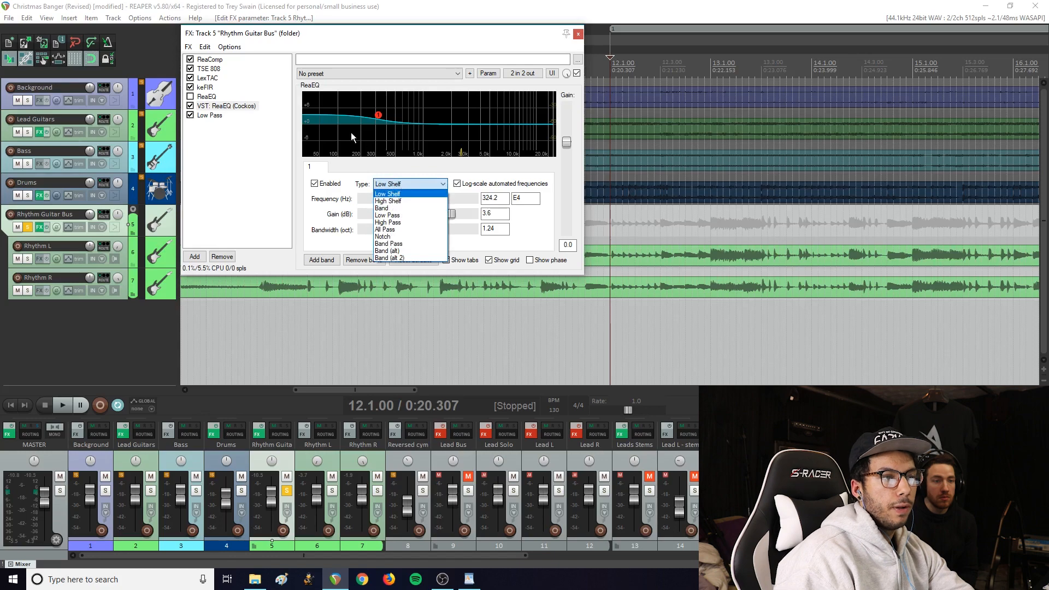
{"action": "left_click", "coordinate": [392, 168]}
{"action": "left_click", "coordinate": [392, 182]}
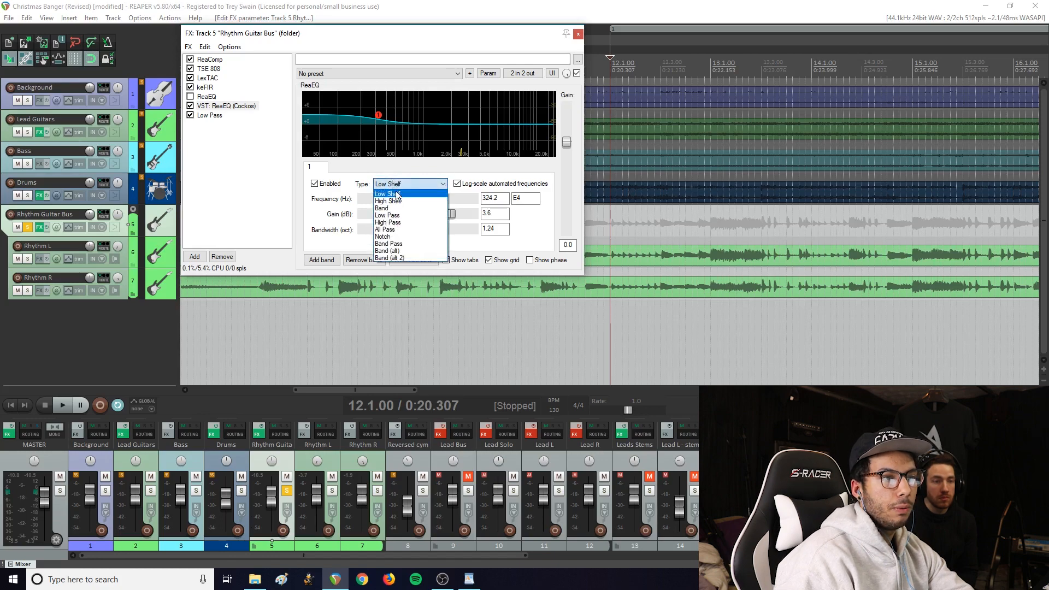
{"action": "left_click", "coordinate": [398, 208]}
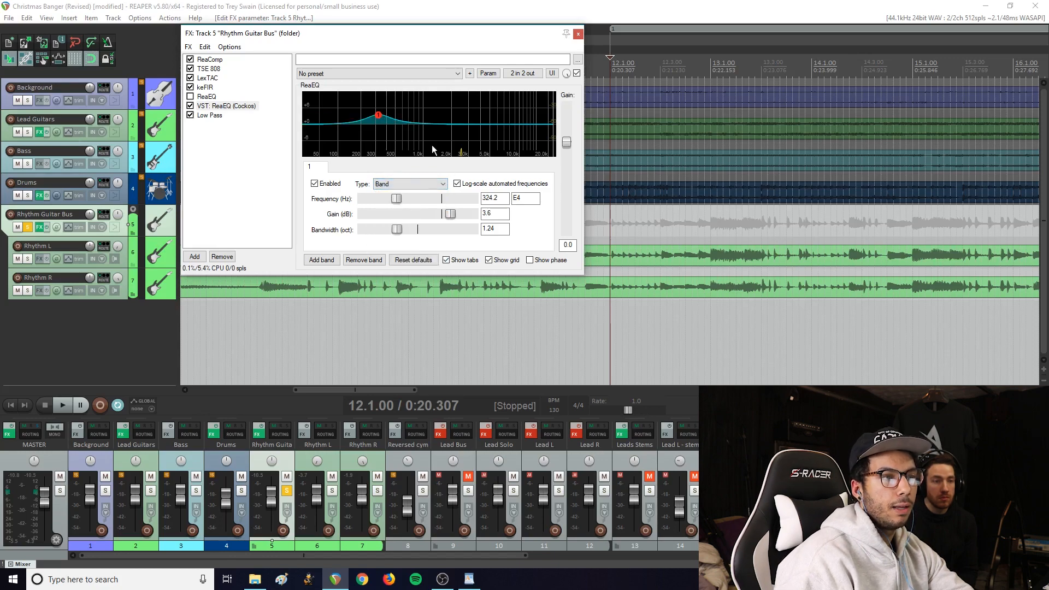
{"action": "double_click", "coordinate": [447, 214]}
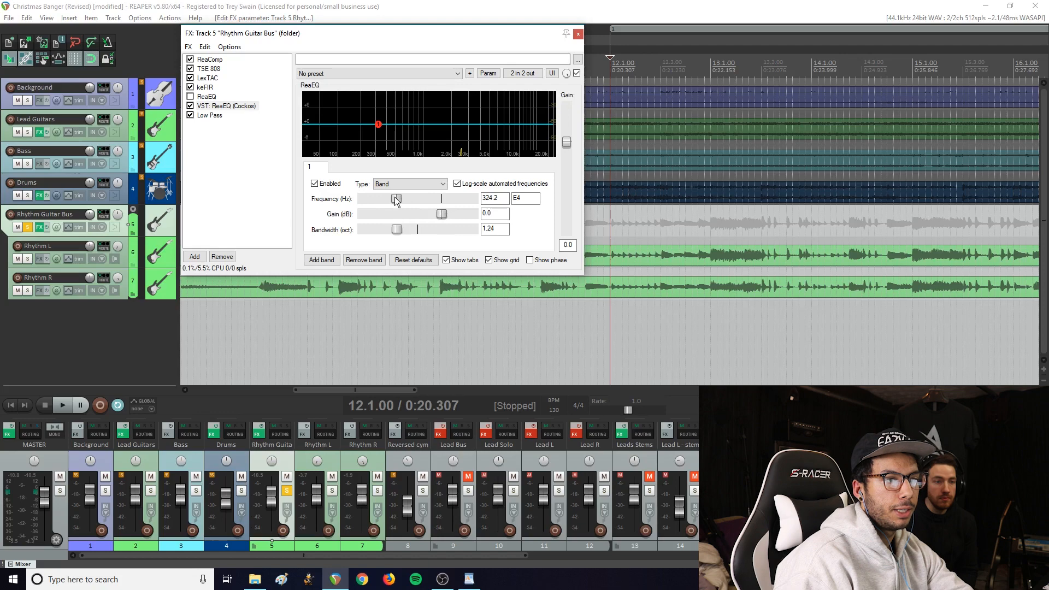
Set band 1 to a narrow cut at 222.0 Hz with -8.0 dB gain and 0.20 octave bandwidth, and audition it.
{"action": "left_click_drag", "start_coordinate": [394, 196], "coordinate": [388, 199]}
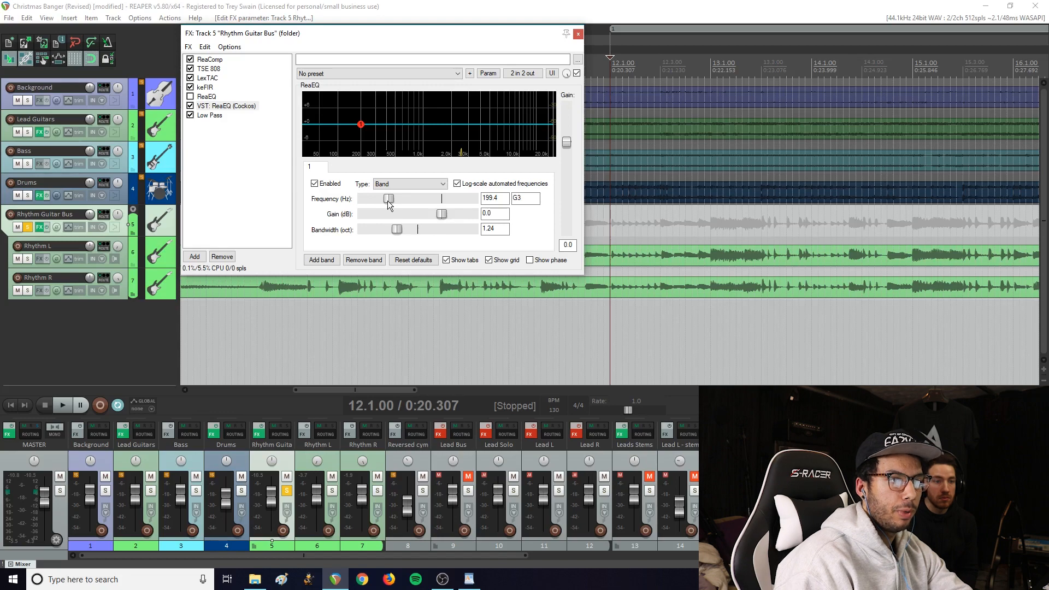
{"action": "left_click_drag", "start_coordinate": [388, 201], "coordinate": [389, 201]}
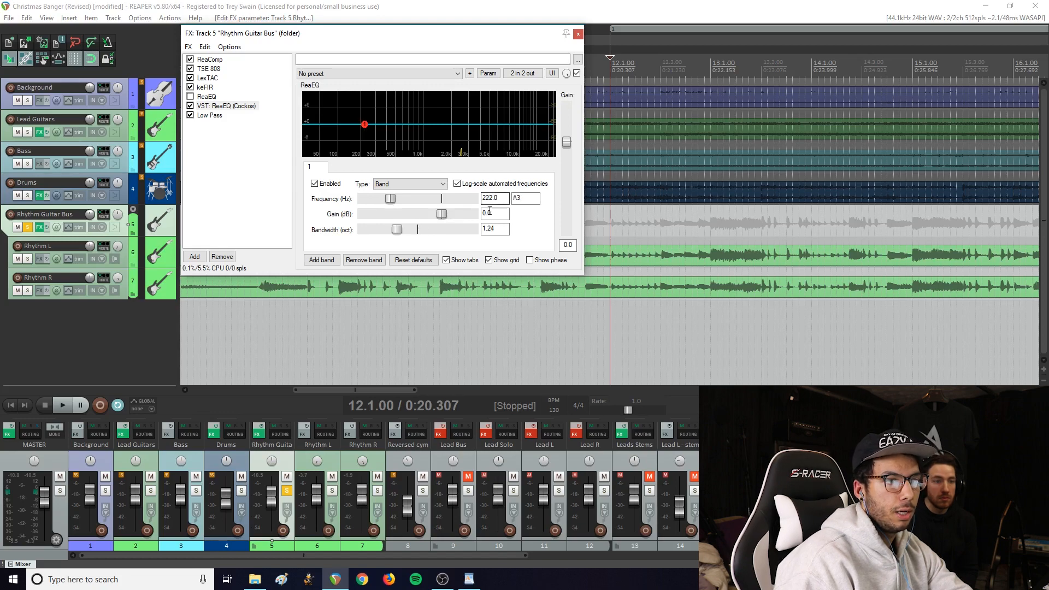
{"action": "left_click_drag", "start_coordinate": [442, 213], "coordinate": [373, 235]}
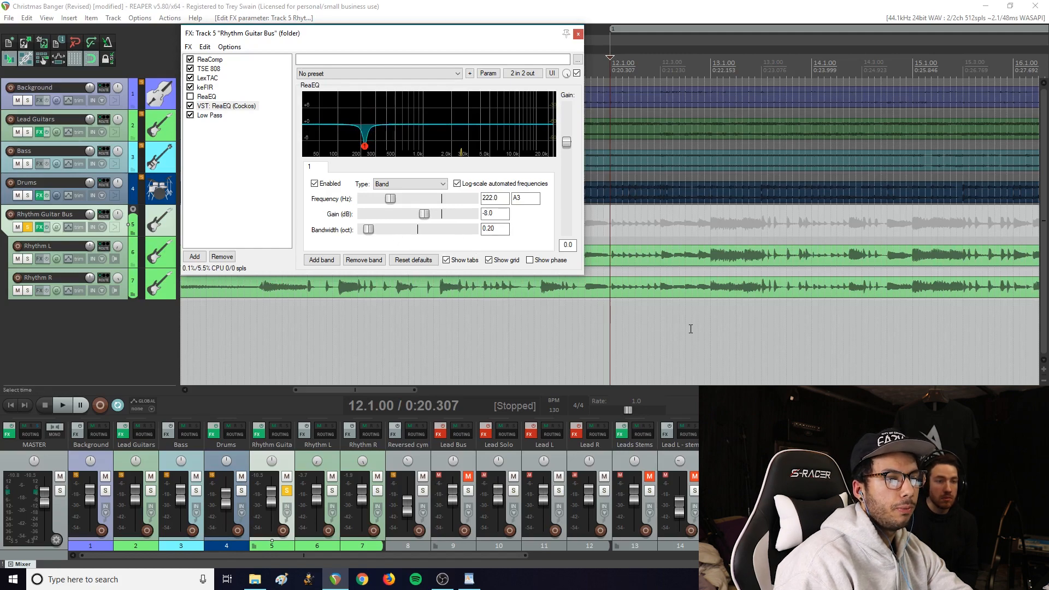
{"action": "key", "text": "space"}
{"action": "key", "text": "space"}
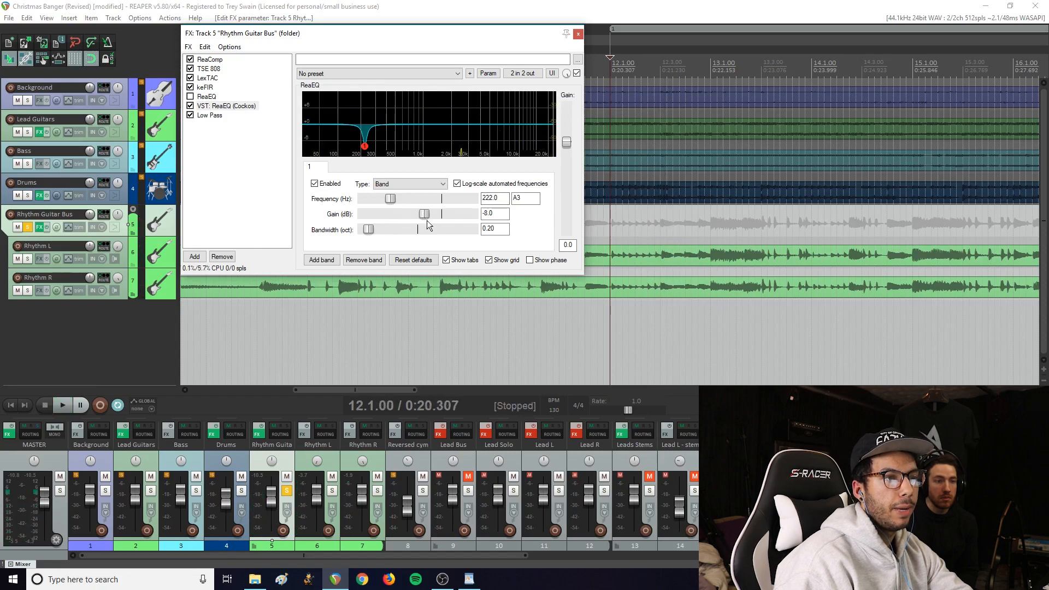
Boost band 1 to 12.0 dB and sweep its frequency during playback, ending at 313.5 Hz.
{"action": "left_click_drag", "start_coordinate": [425, 213], "coordinate": [473, 213]}
{"action": "key", "text": "space"}
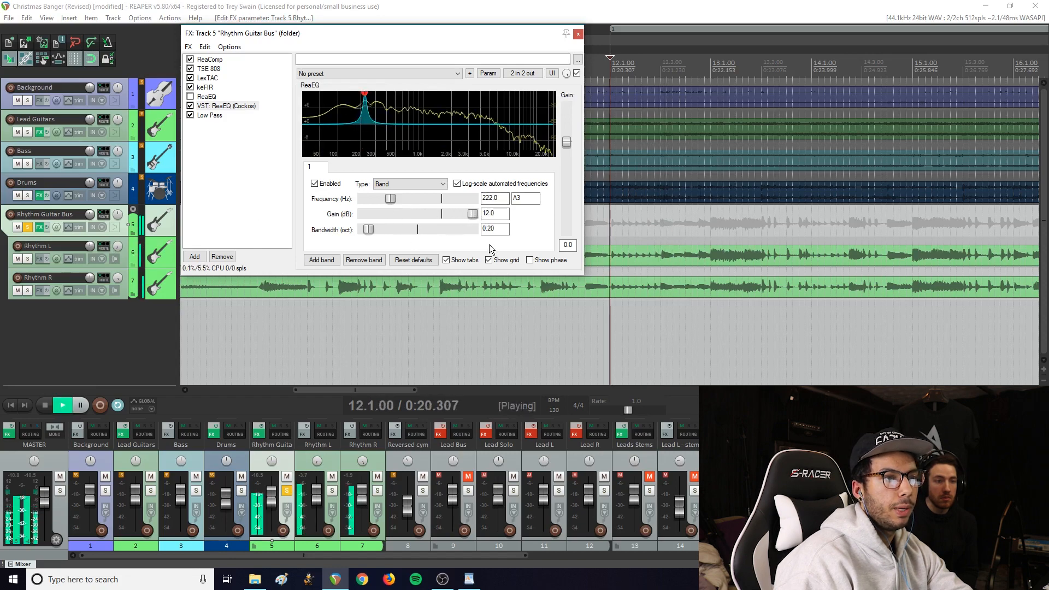
{"action": "left_click_drag", "start_coordinate": [390, 198], "coordinate": [424, 198]}
{"action": "key", "text": "space"}
{"action": "key", "text": "space"}
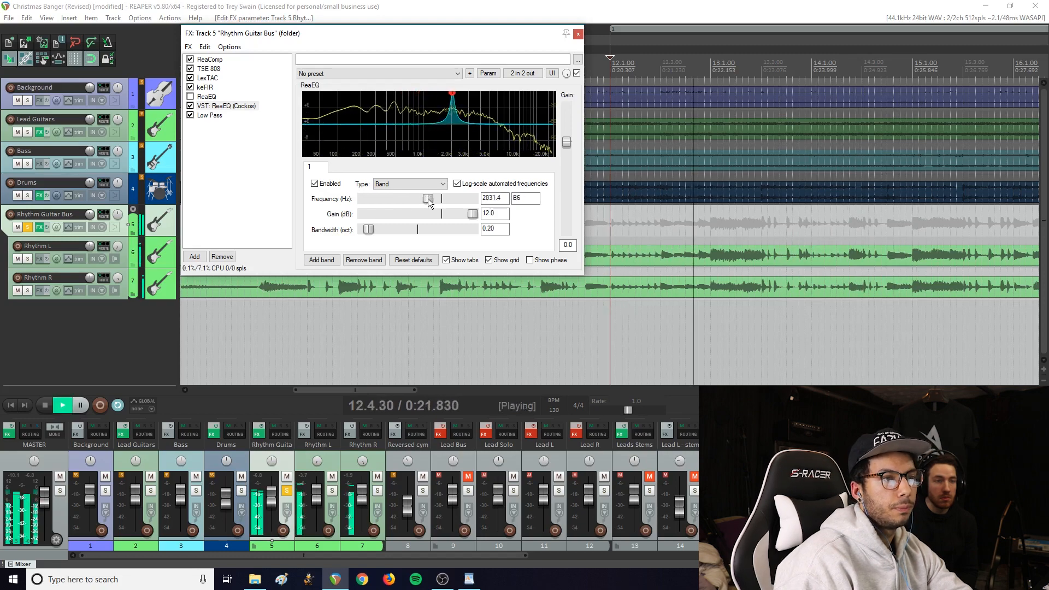
{"action": "left_click_drag", "start_coordinate": [428, 198], "coordinate": [395, 198]}
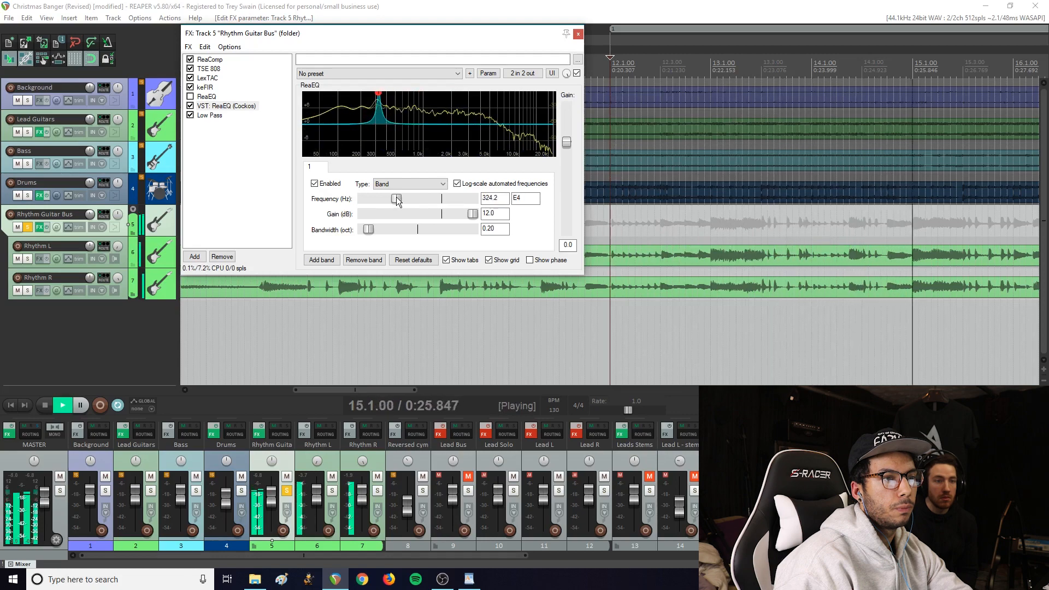
{"action": "key", "text": "space"}
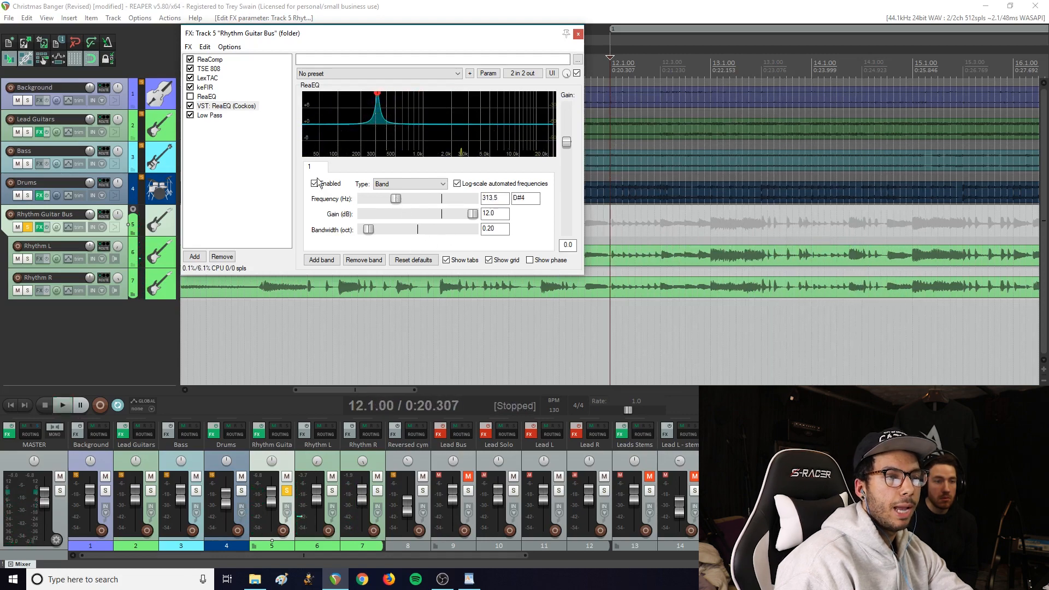
Keep band 1 on the Band filter type and lower its gain to -11.6 dB.
{"action": "left_click", "coordinate": [406, 184]}
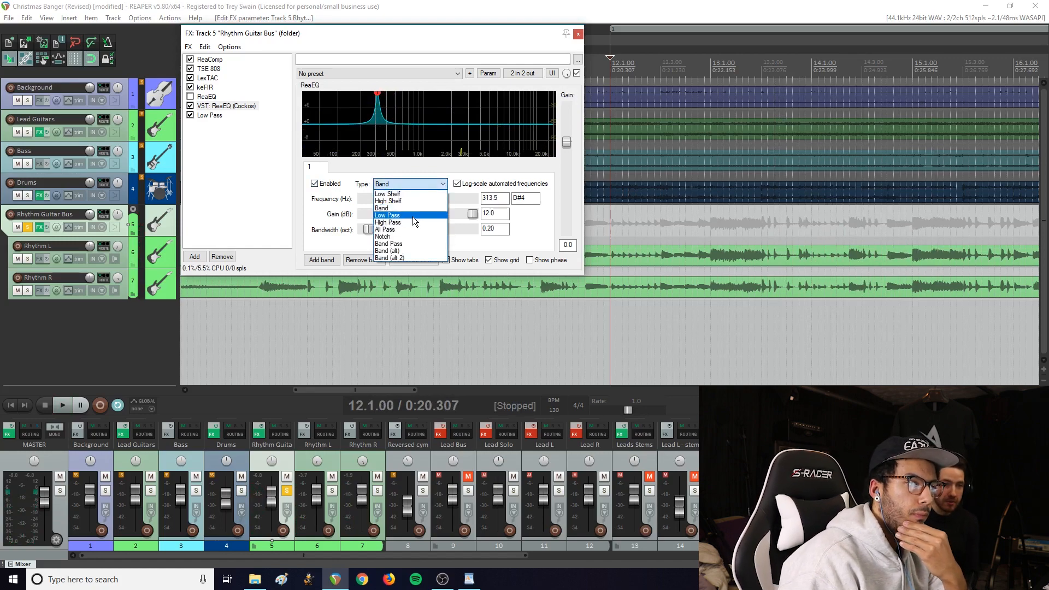
{"action": "left_click", "coordinate": [410, 208]}
{"action": "left_click_drag", "start_coordinate": [473, 214], "coordinate": [418, 216]}
Change band 1 to the Low Pass type with a frequency of 264.3 Hz, 0.2 dB gain and 1.74 octave bandwidth.
{"action": "left_click", "coordinate": [391, 183]}
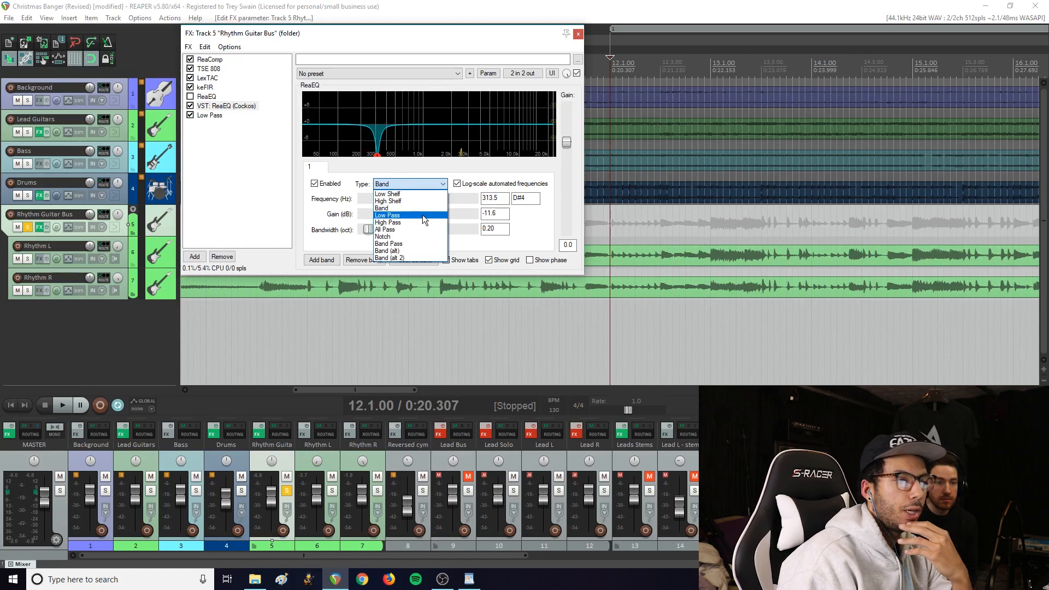
{"action": "left_click", "coordinate": [422, 215]}
{"action": "left_click_drag", "start_coordinate": [395, 201], "coordinate": [428, 215]}
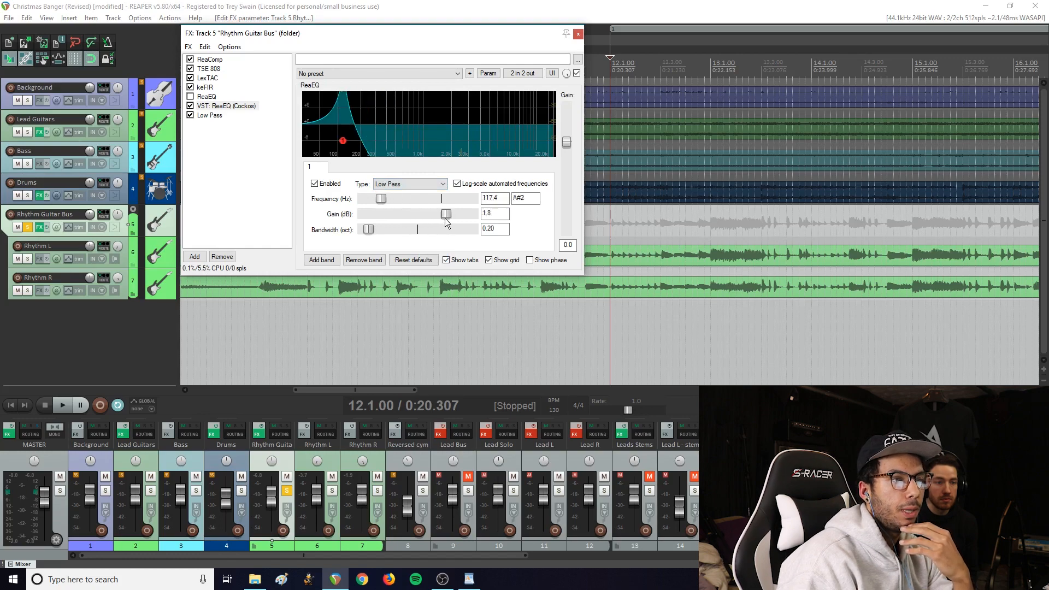
{"action": "left_click_drag", "start_coordinate": [368, 230], "coordinate": [411, 231]}
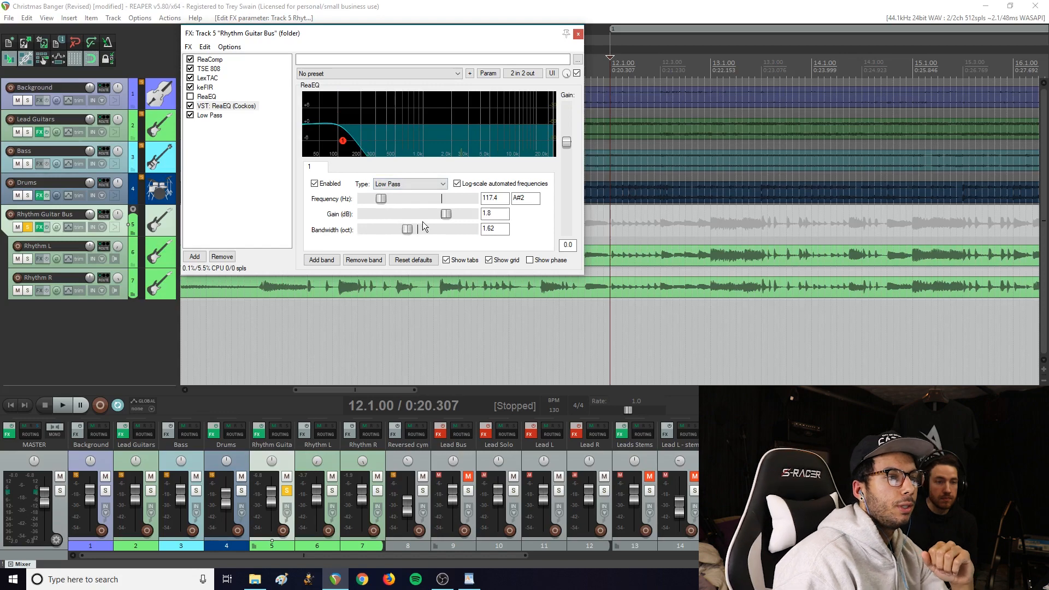
{"action": "left_click_drag", "start_coordinate": [448, 218], "coordinate": [408, 233]}
{"action": "mouse_move", "coordinate": [381, 198]}
{"action": "left_mouse_down"}
{"action": "mouse_move", "coordinate": [409, 200]}
{"action": "mouse_move", "coordinate": [382, 196]}
{"action": "mouse_move", "coordinate": [393, 196]}
{"action": "left_mouse_up"}
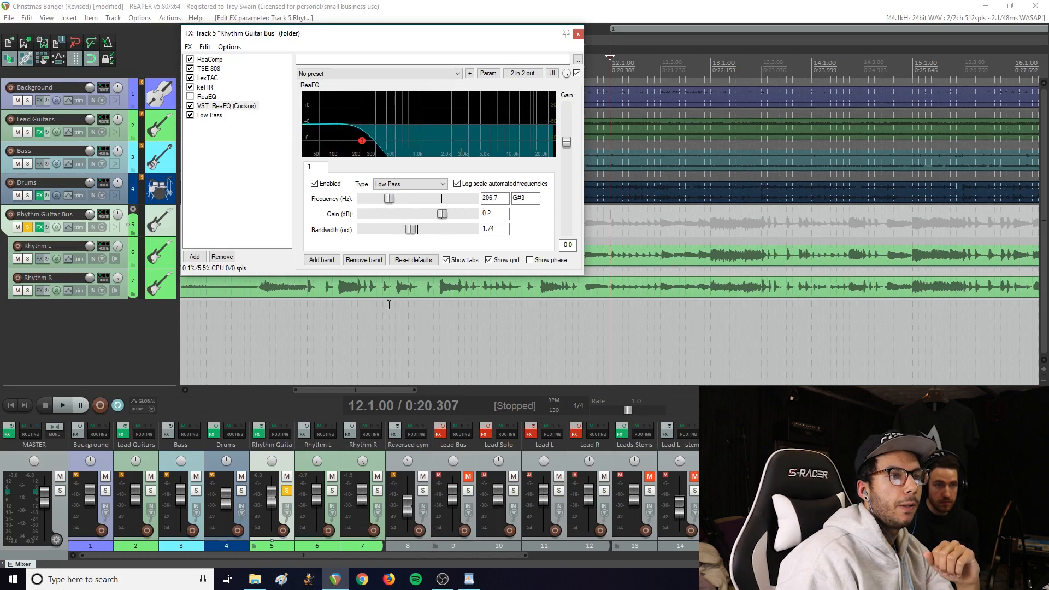
{"action": "mouse_move", "coordinate": [397, 194]}
{"action": "left_mouse_down"}
{"action": "mouse_move", "coordinate": [383, 201]}
{"action": "mouse_move", "coordinate": [393, 200]}
{"action": "left_mouse_up"}
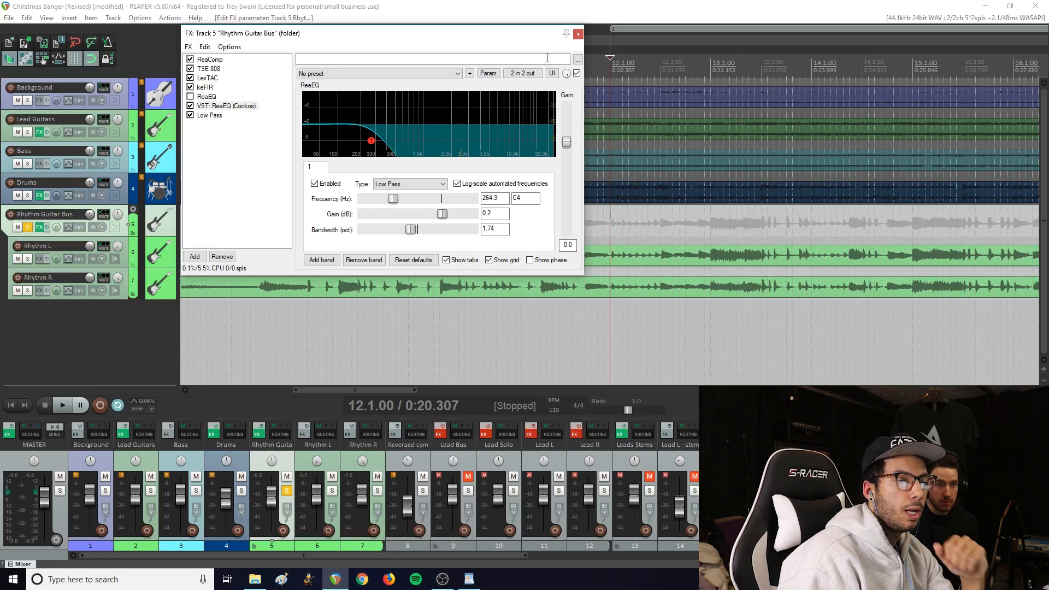
Bypass the newly added ReaEQ, re-enable the original ReaEQ, and show the Low Pass effect's settings.
{"action": "left_click", "coordinate": [190, 106]}
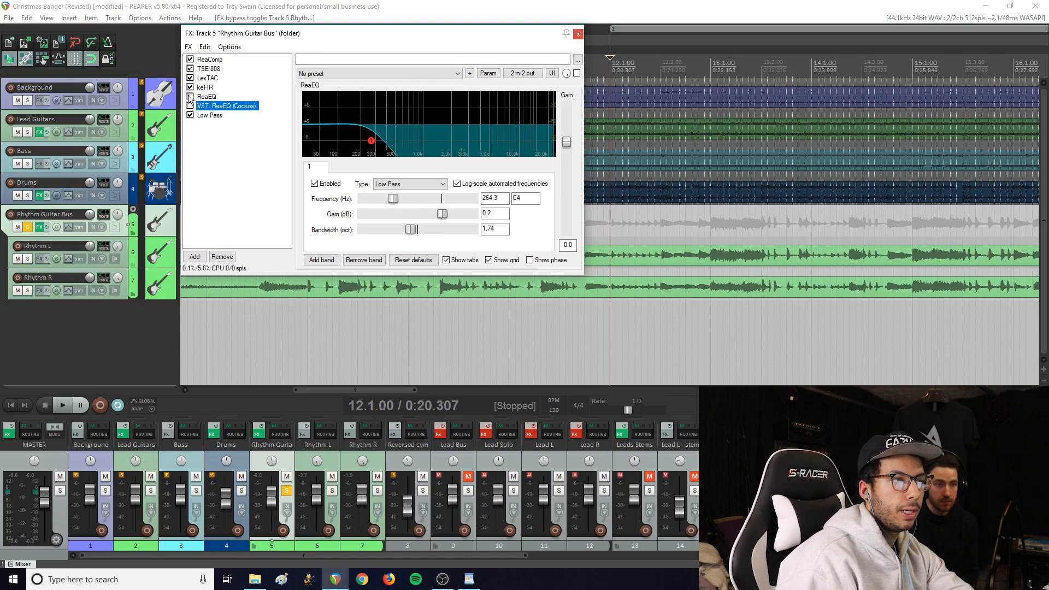
{"action": "right_click", "coordinate": [205, 120]}
{"action": "left_click", "coordinate": [191, 178]}
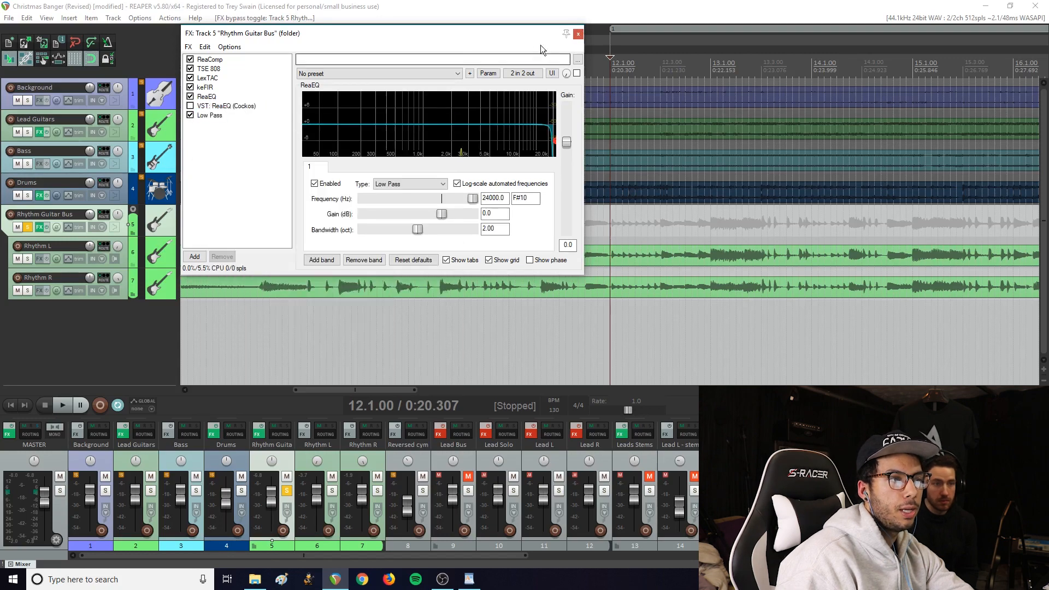
Close the effects chain and audition the rhythm guitars from 3.1.00, where the Rhythm L clip starts.
{"action": "left_click", "coordinate": [578, 35]}
{"action": "left_click", "coordinate": [6, 405]}
{"action": "left_click", "coordinate": [375, 320]}
{"action": "left_click", "coordinate": [382, 321]}
{"action": "key", "text": "space"}
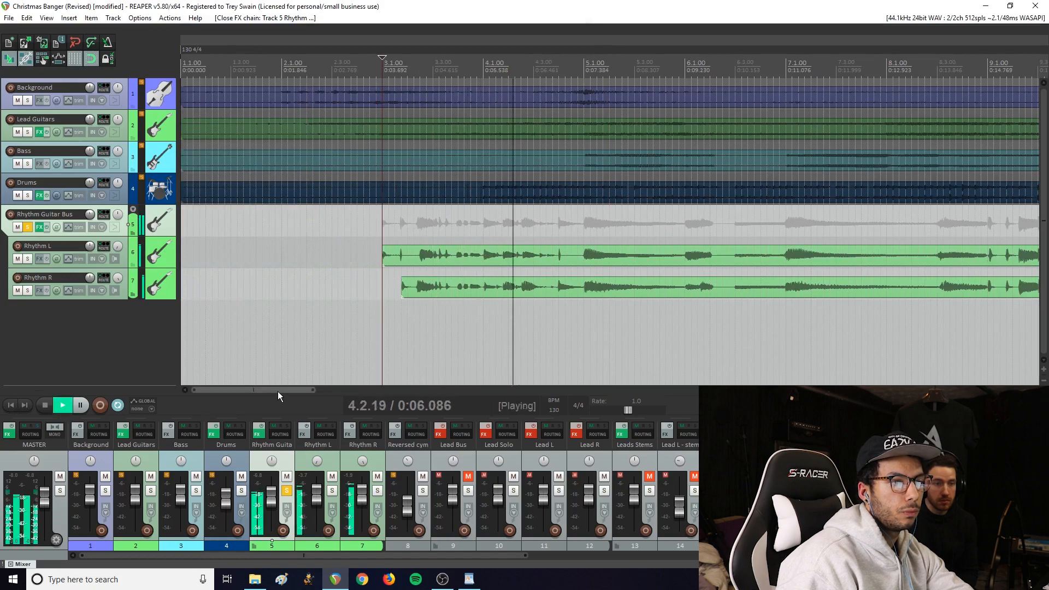
{"action": "key", "text": "space"}
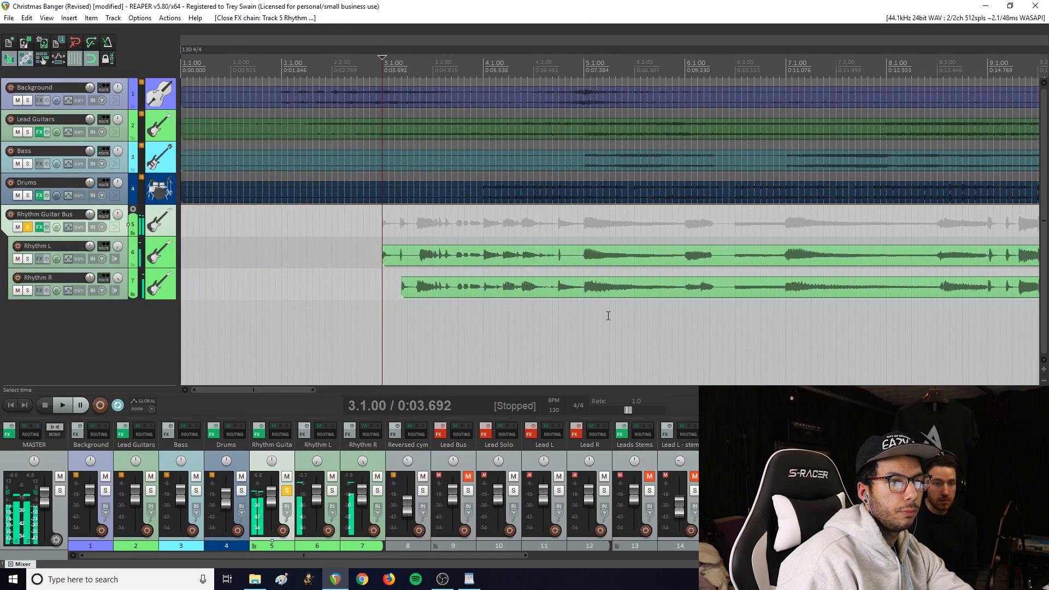
Place the edit cursor at 12.1.00 on the timeline.
{"action": "scroll", "coordinate": [606, 317], "scroll_direction": "down", "scroll_amount": 4}
{"action": "left_click", "coordinate": [574, 335]}
{"action": "left_click", "coordinate": [578, 316]}
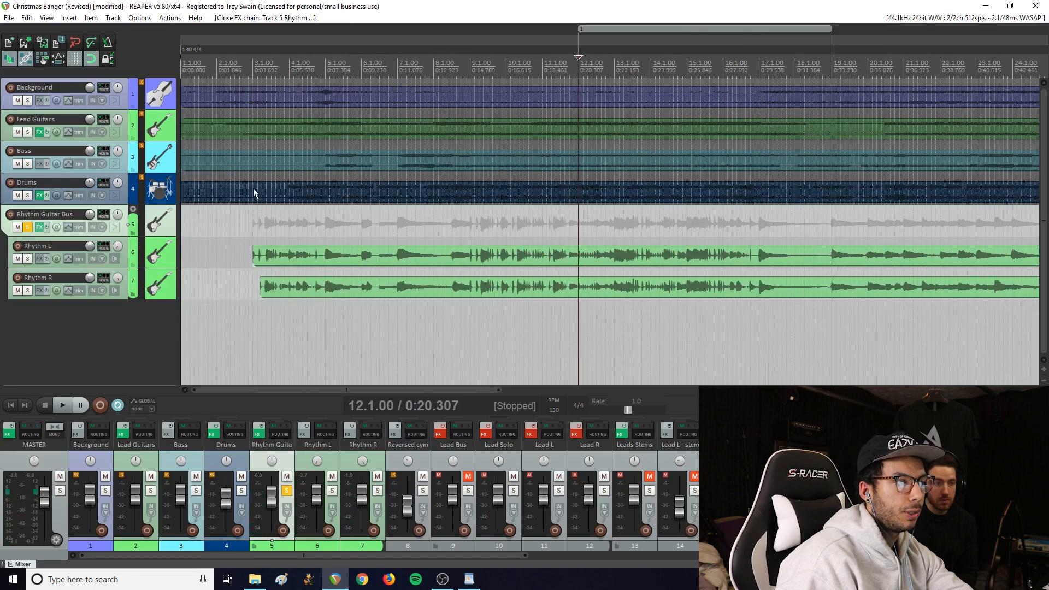
Reopen the Rhythm Guitar Bus effects chain and show the filter types available for the Low Pass effect's band 1.
{"action": "left_click", "coordinate": [39, 226]}
{"action": "left_click", "coordinate": [401, 184]}
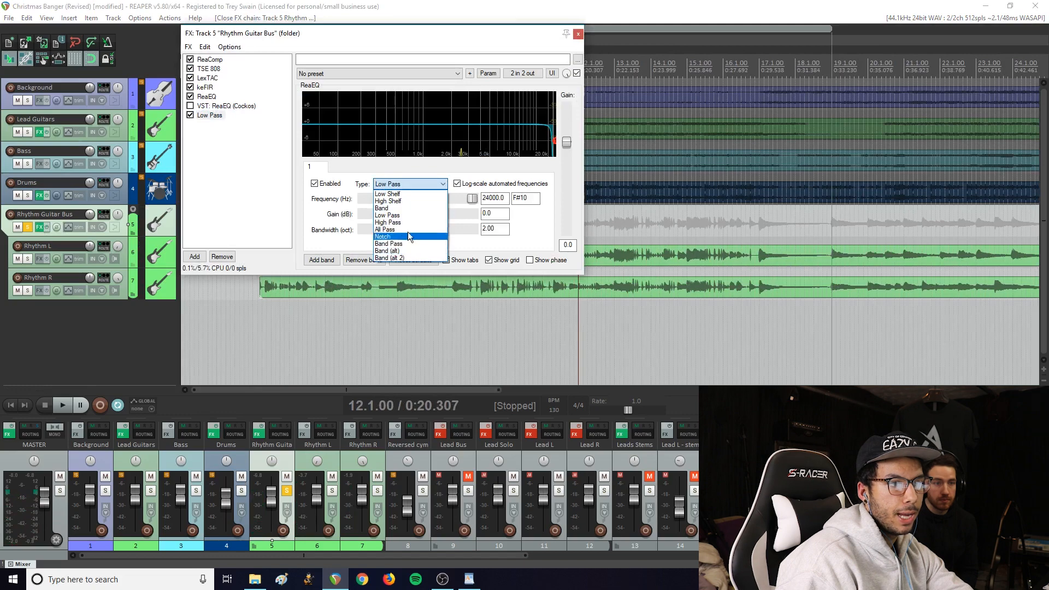